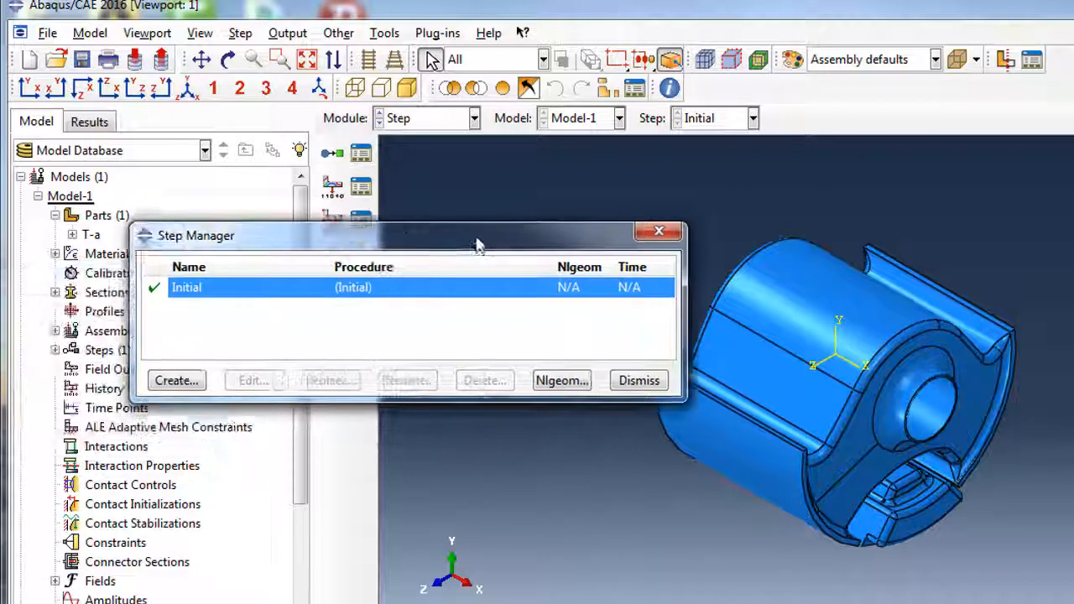
Create Step-1 as Static, General with Nlgeom on, initial increment 0.01 and maximum 10000 increments.
click(185, 371)
drag(173, 199, 403, 195)
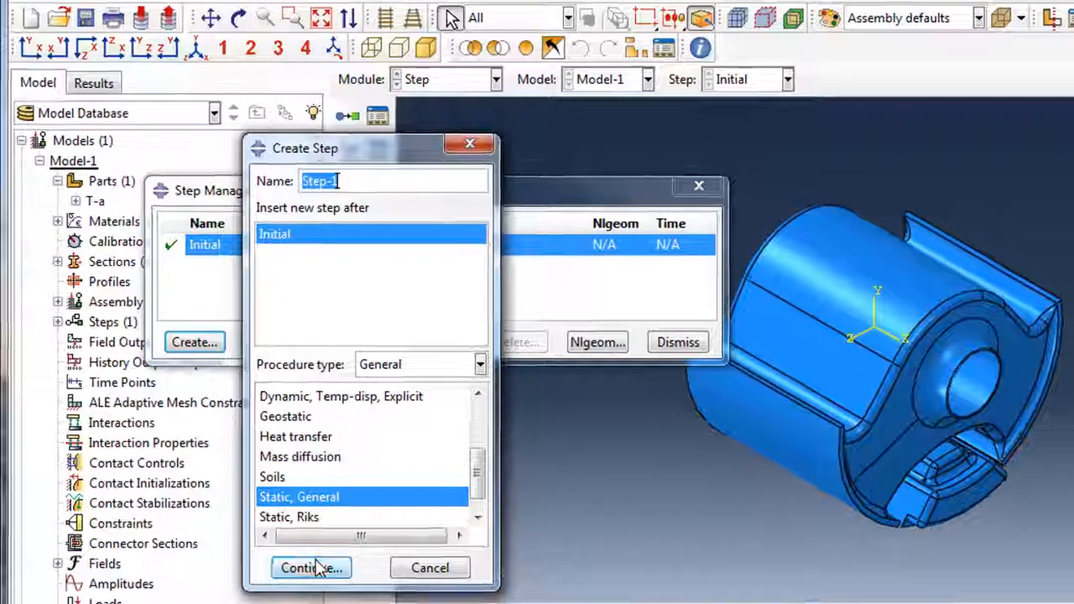
click(317, 568)
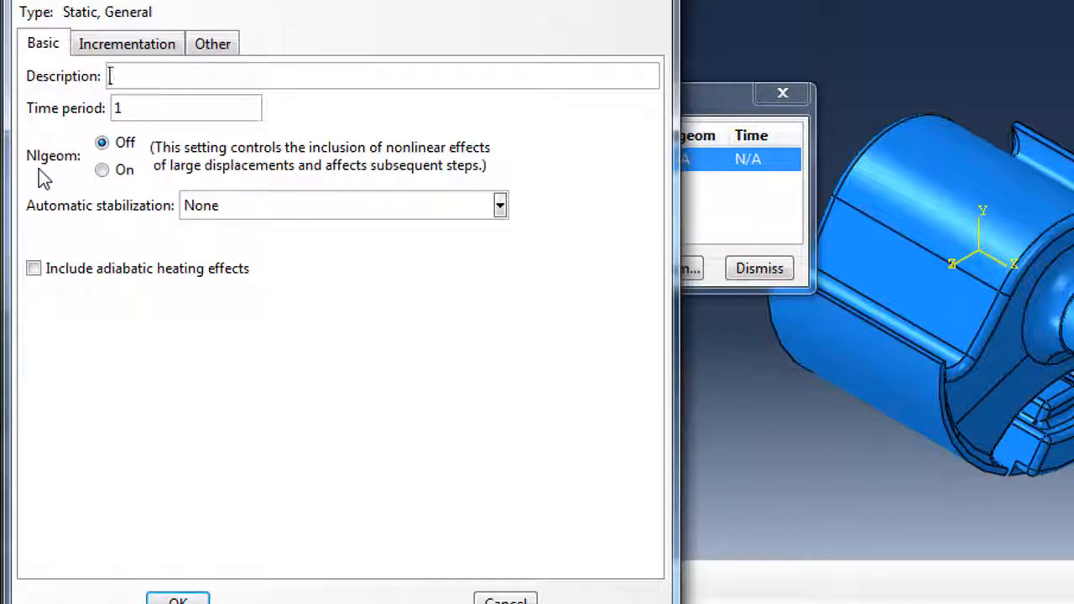
click(102, 171)
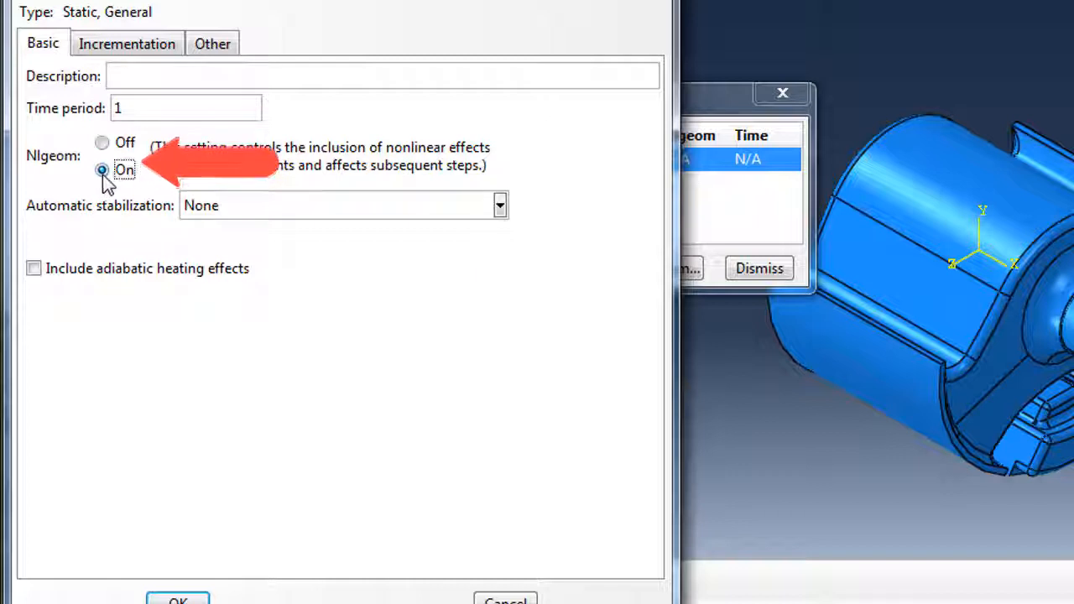
click(99, 52)
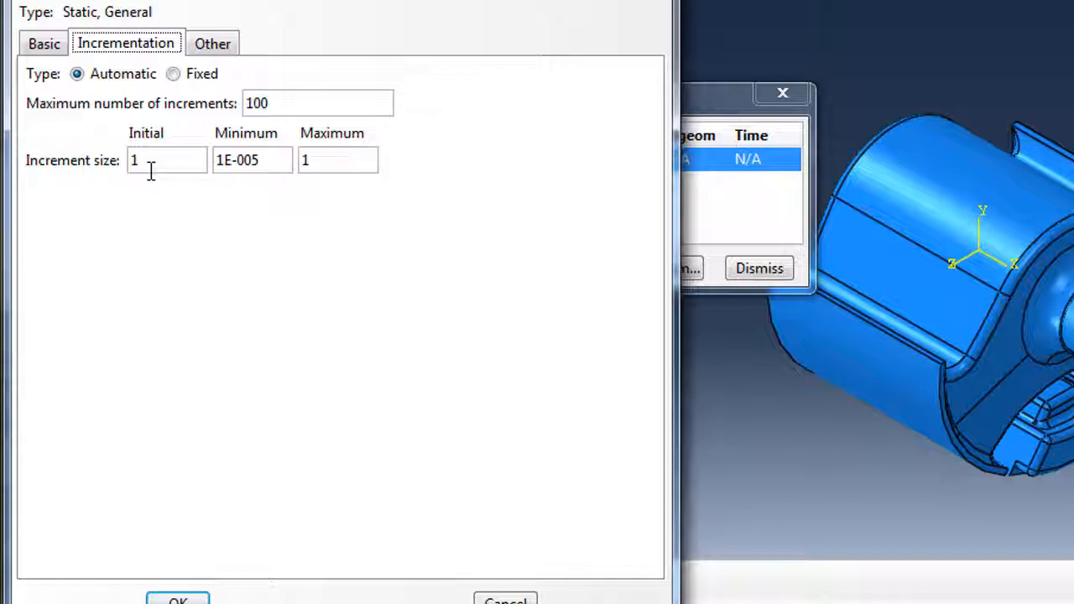
drag(168, 160, 105, 160)
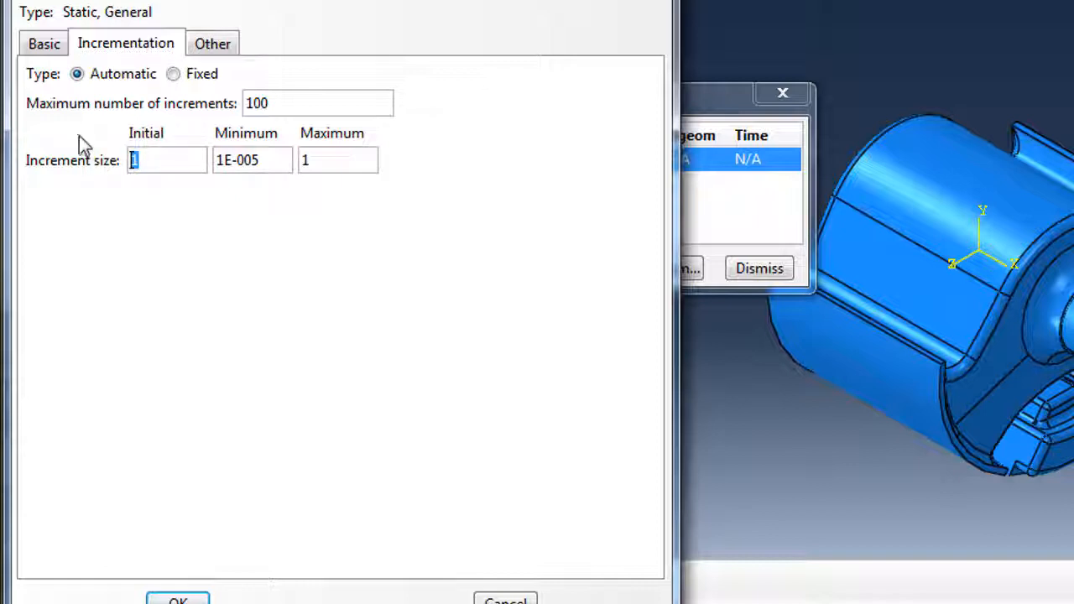
text(0.00)
key(BackSpace)
text(1)
text(00)
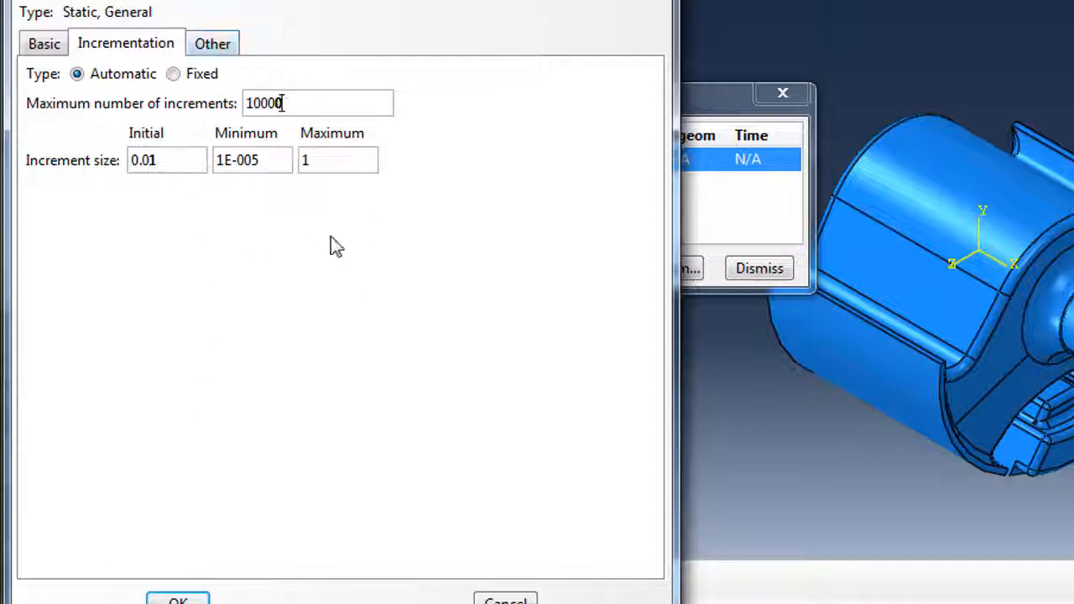
click(178, 601)
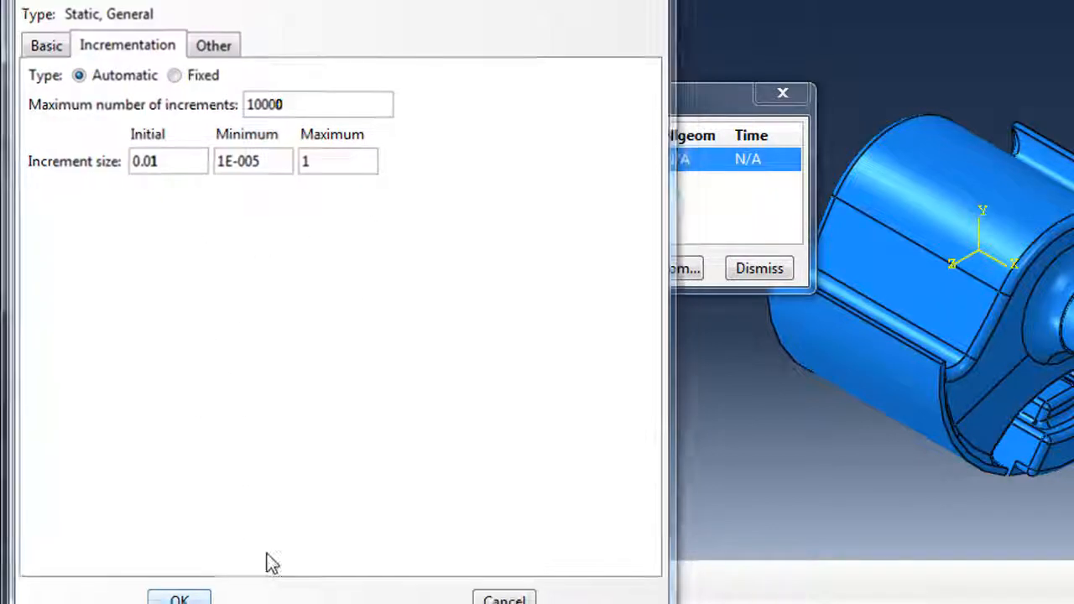
click(755, 270)
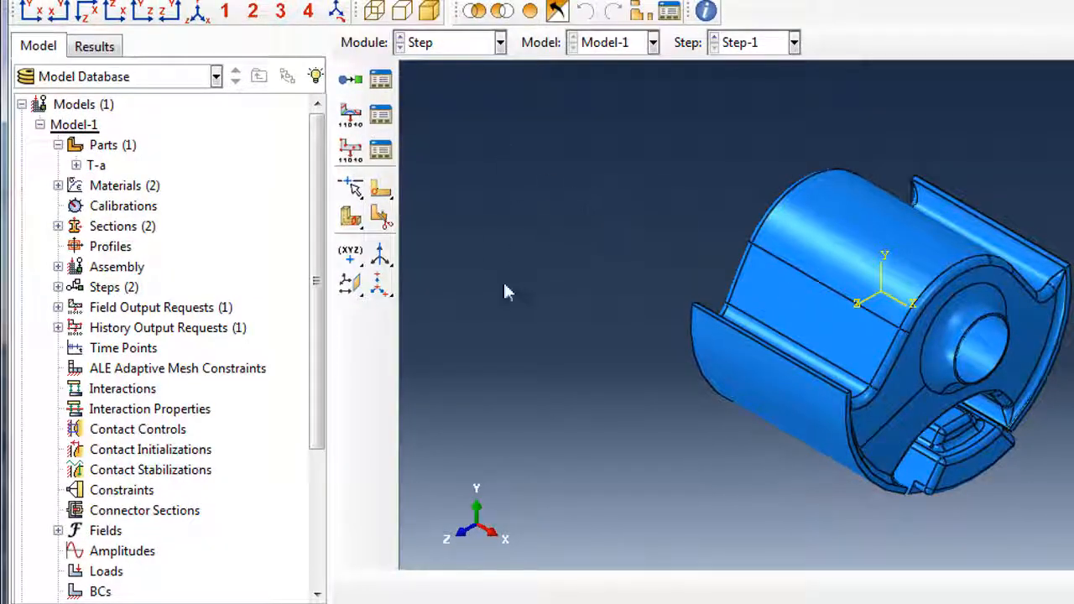
Orbit the part end-on toward its central hole and zoom in on that area.
ctrl+alt+drag(898, 311, 756, 230)
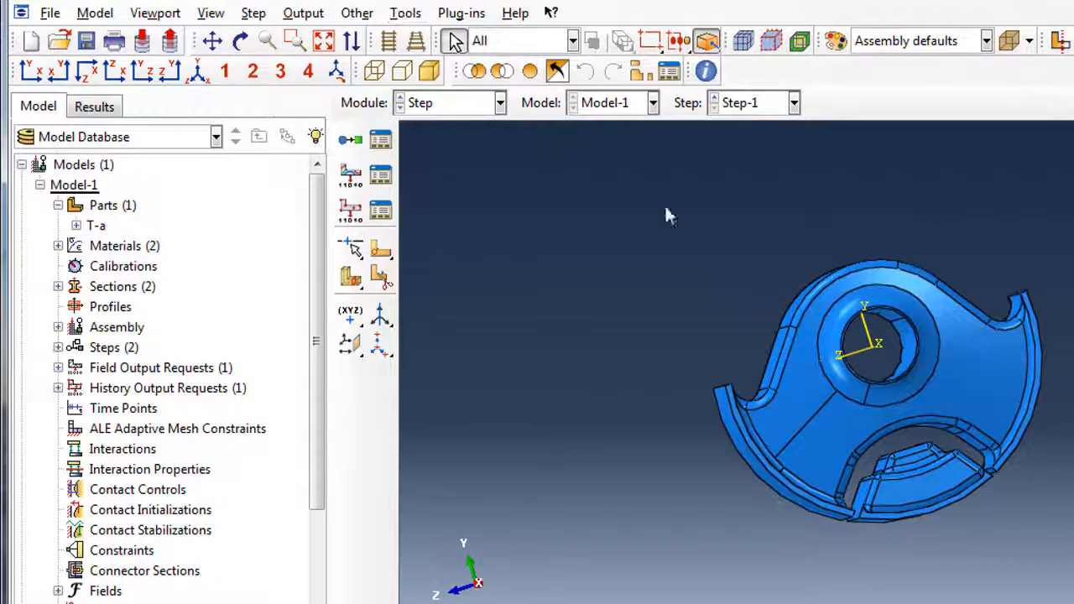
ctrl+alt+drag(909, 295, 904, 299)
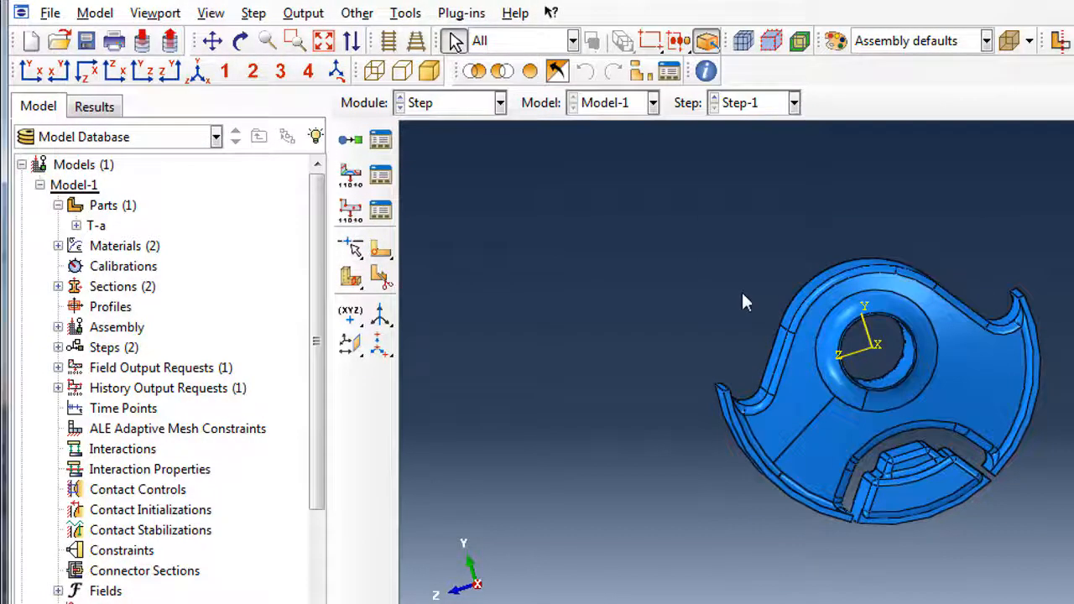
scroll(743, 292, down, 1)
scroll(749, 300, down, 1)
scroll(1021, 416, down, 3)
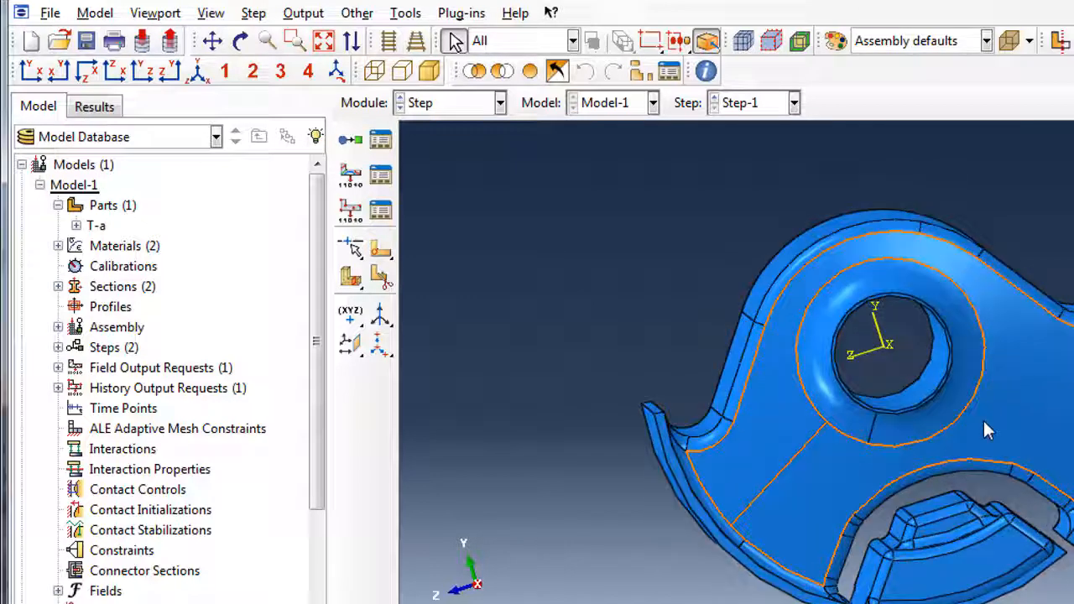
scroll(984, 421, down, 1)
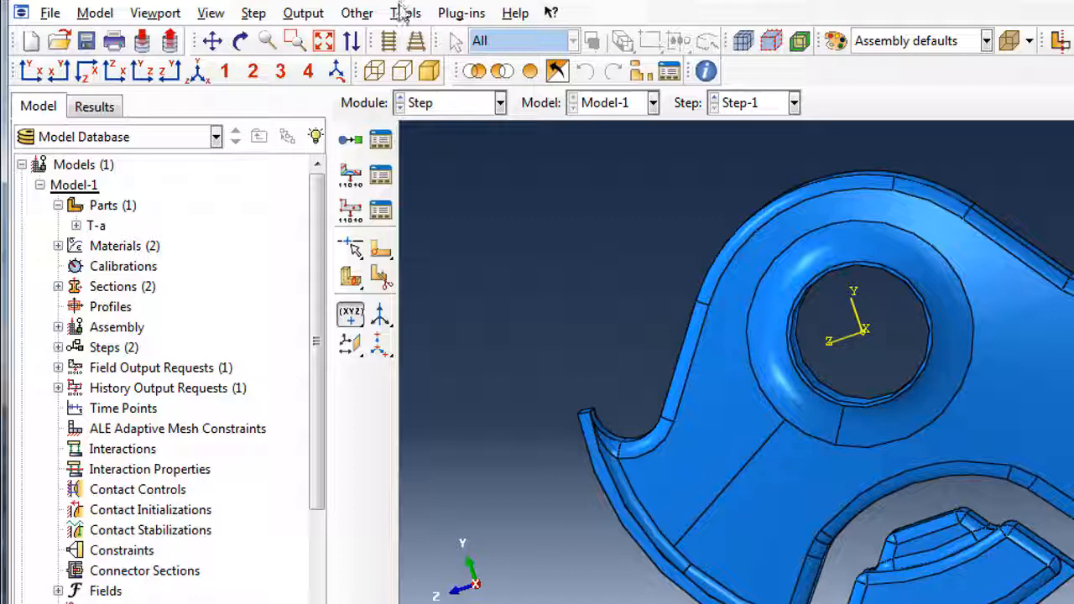
Place reference point RP-1 at the centre of the hole's circular edge.
click(405, 12)
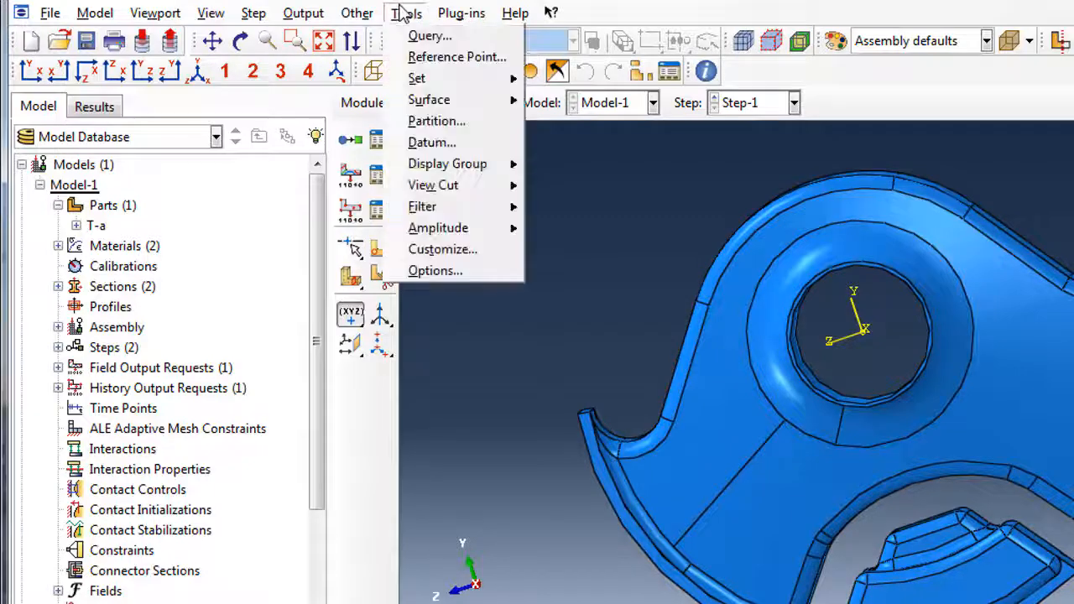
click(455, 56)
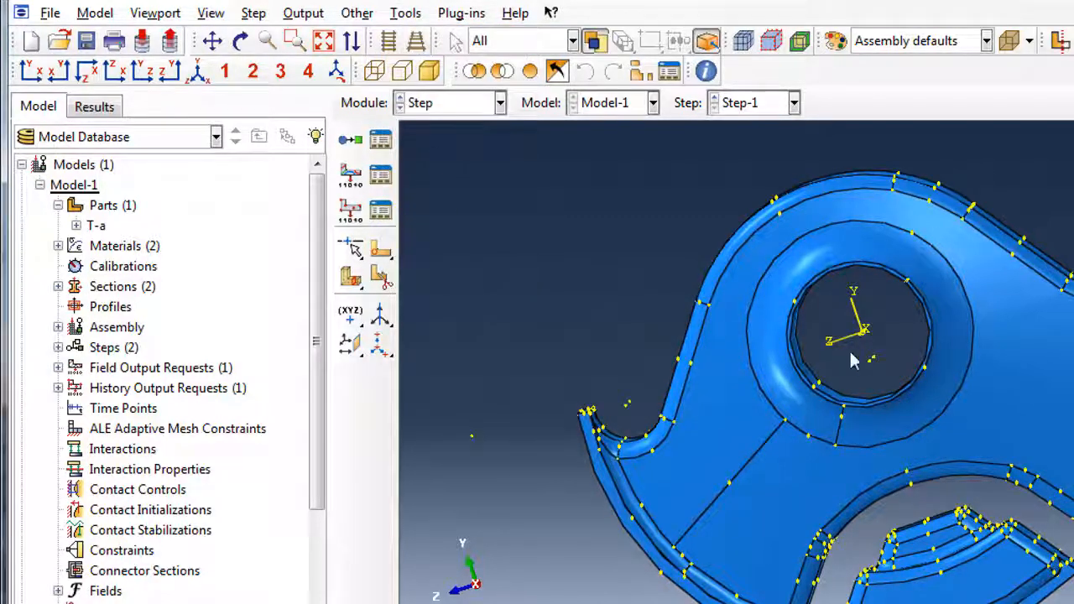
ctrl+alt+drag(892, 307, 851, 328)
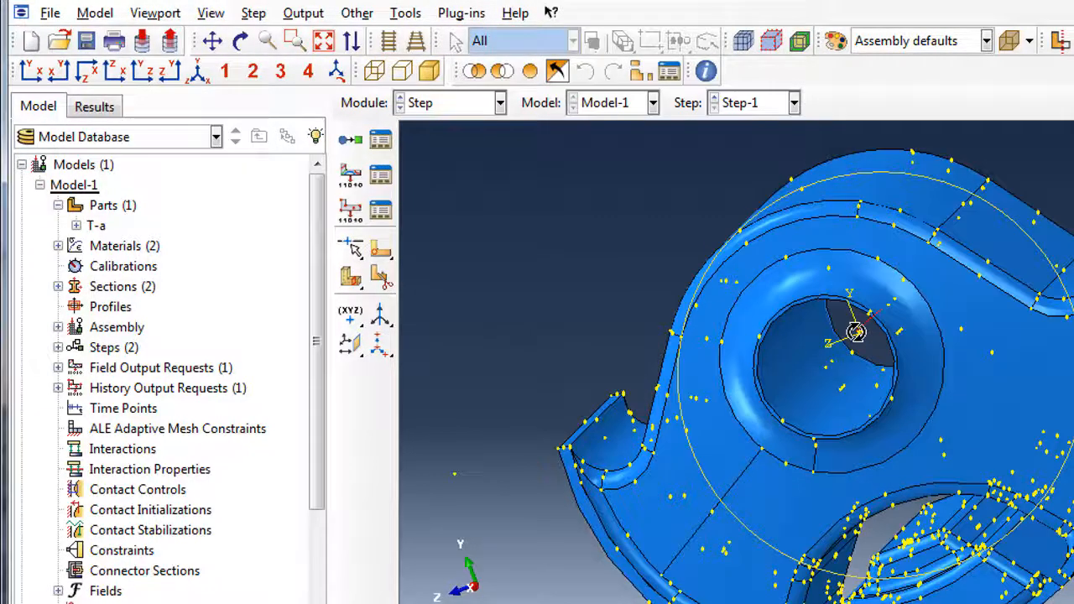
scroll(852, 354, up, 3)
scroll(856, 353, up, 4)
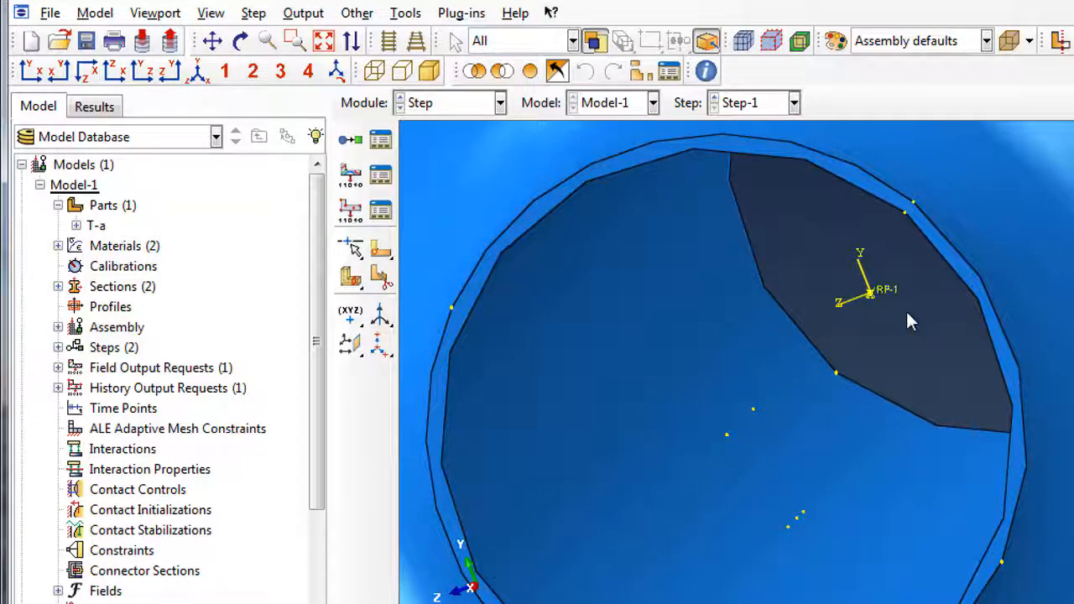
scroll(904, 308, down, 6)
scroll(905, 309, down, 3)
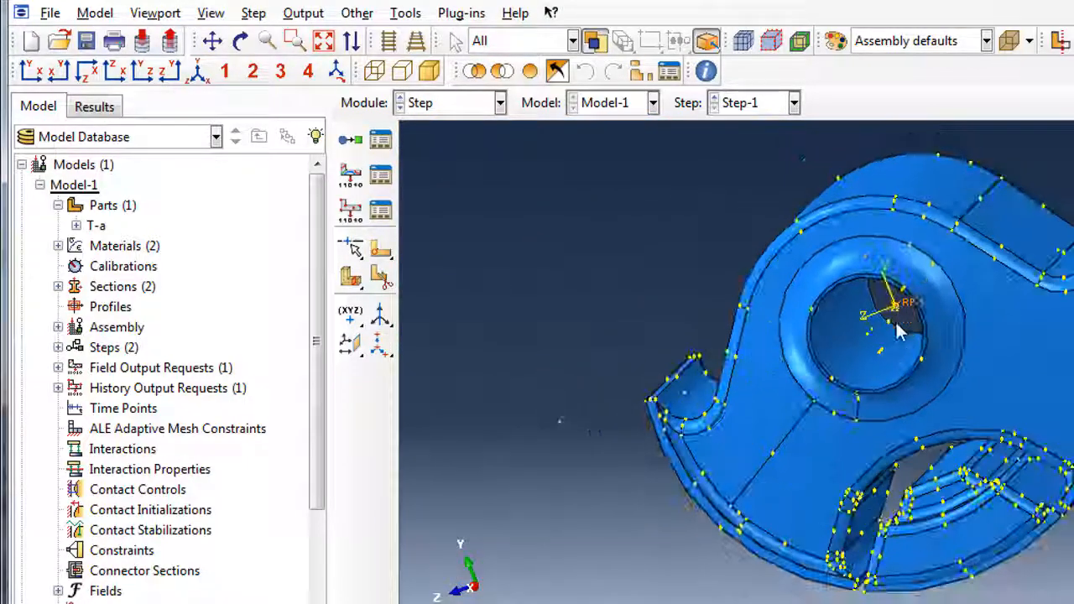
ctrl+alt+drag(895, 305, 687, 325)
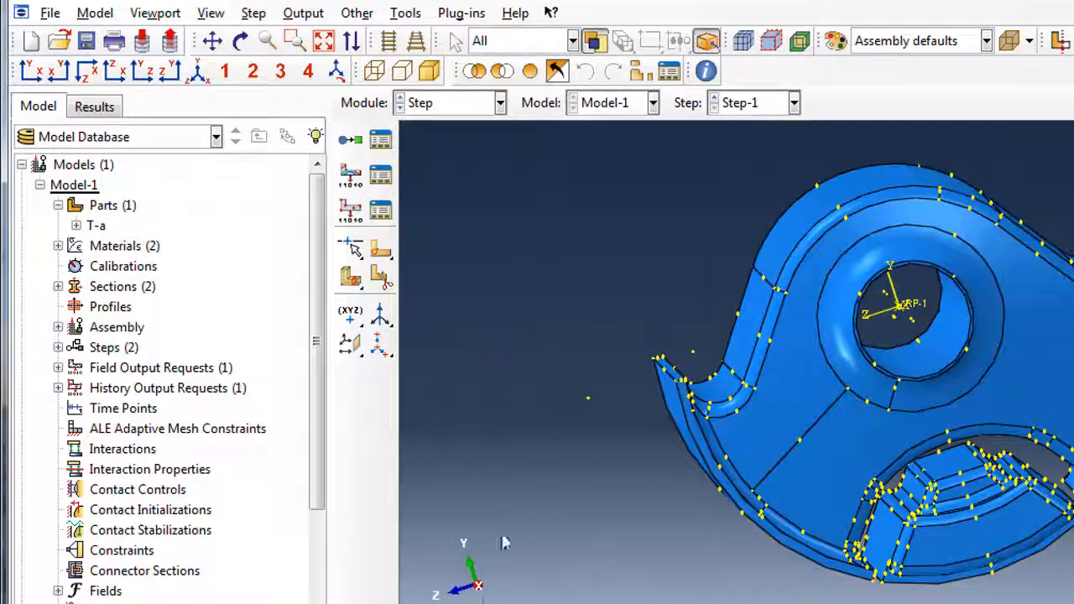
Create geometry set Set-1 containing reference point RP-1.
click(406, 14)
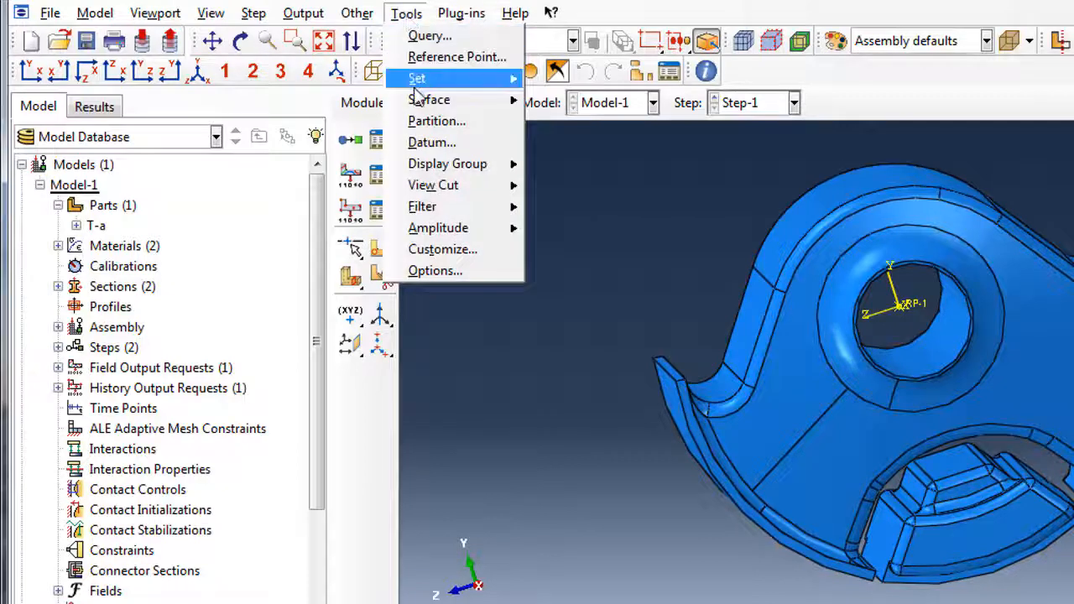
mouse_move(417, 84)
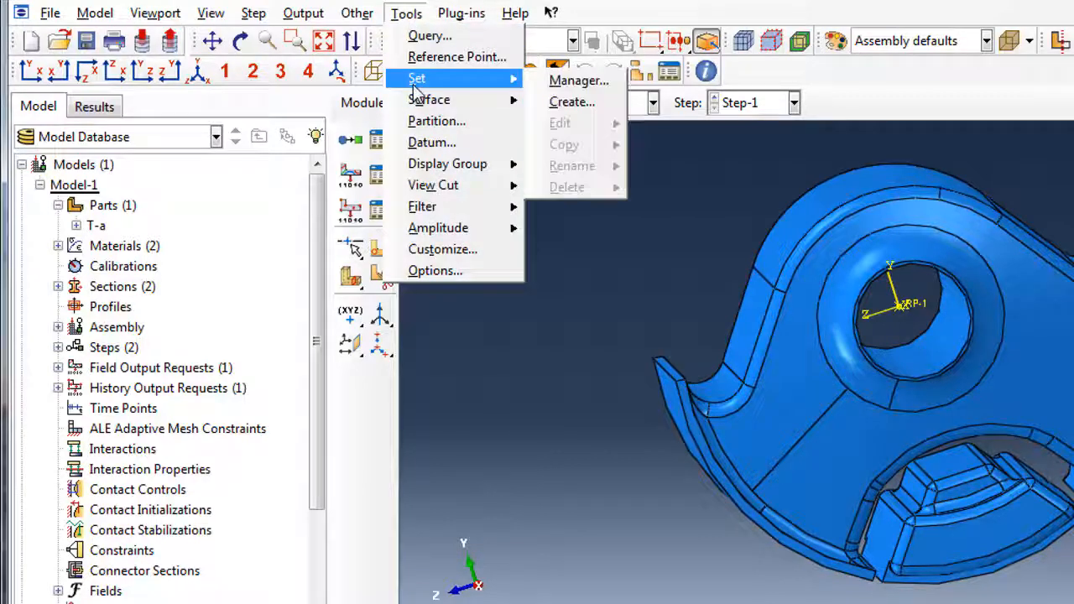
click(568, 104)
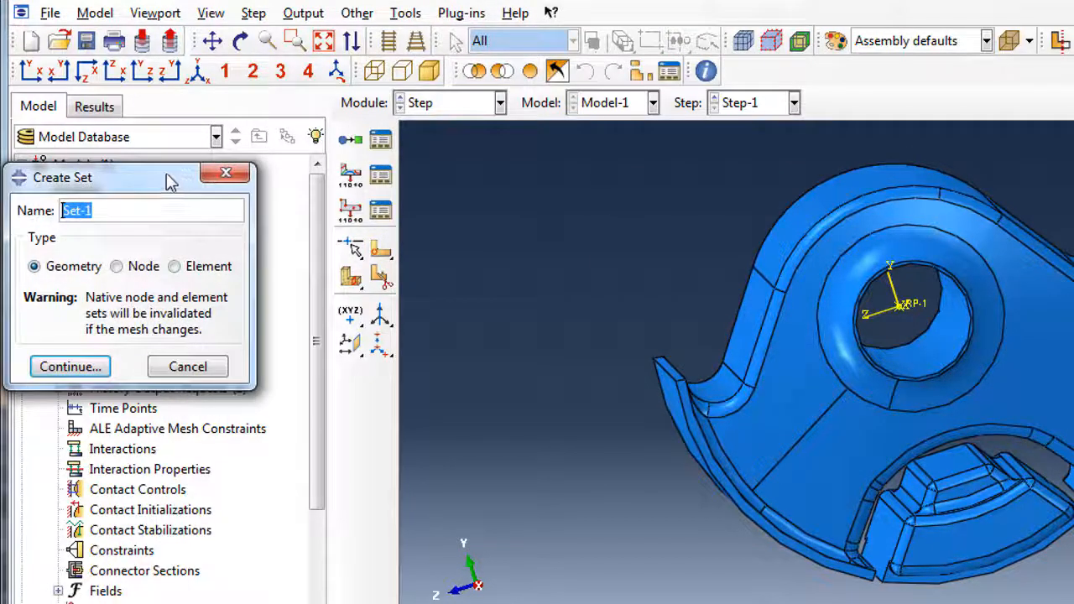
drag(166, 180, 624, 181)
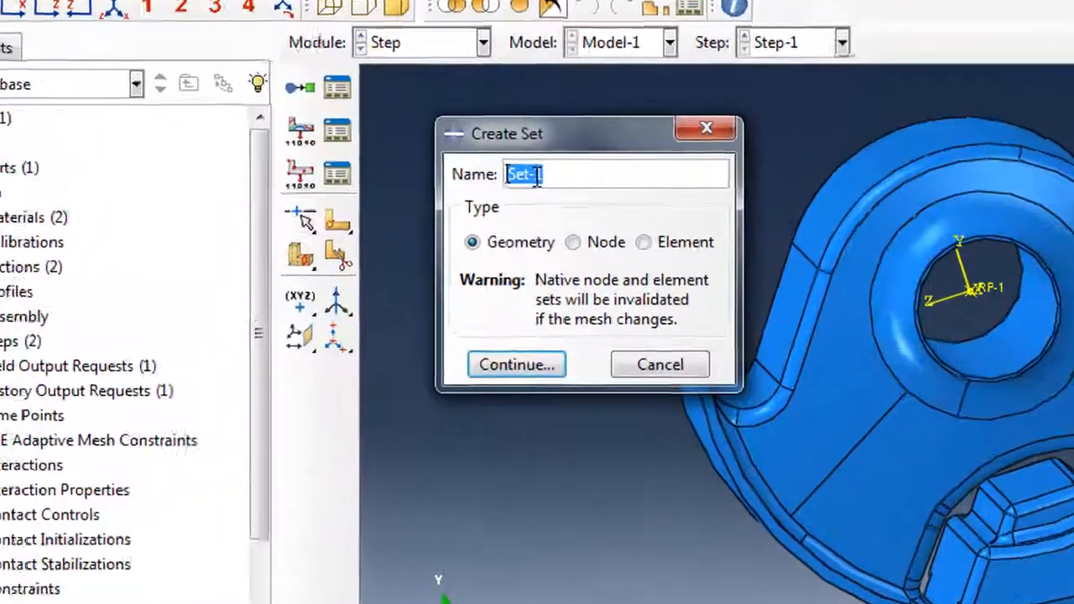
drag(543, 212, 575, 214)
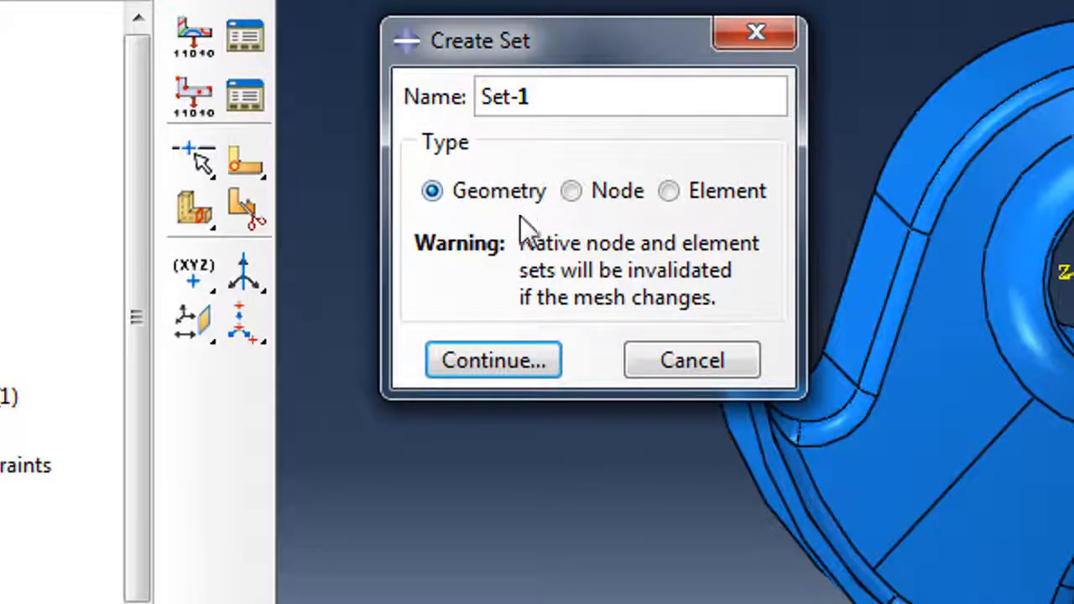
click(501, 361)
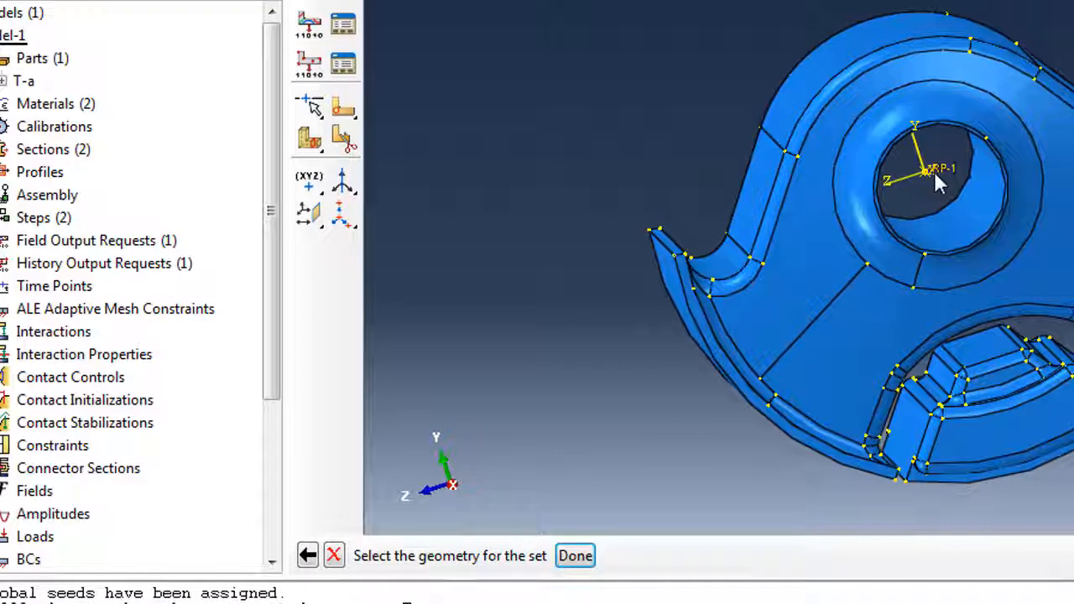
click(578, 556)
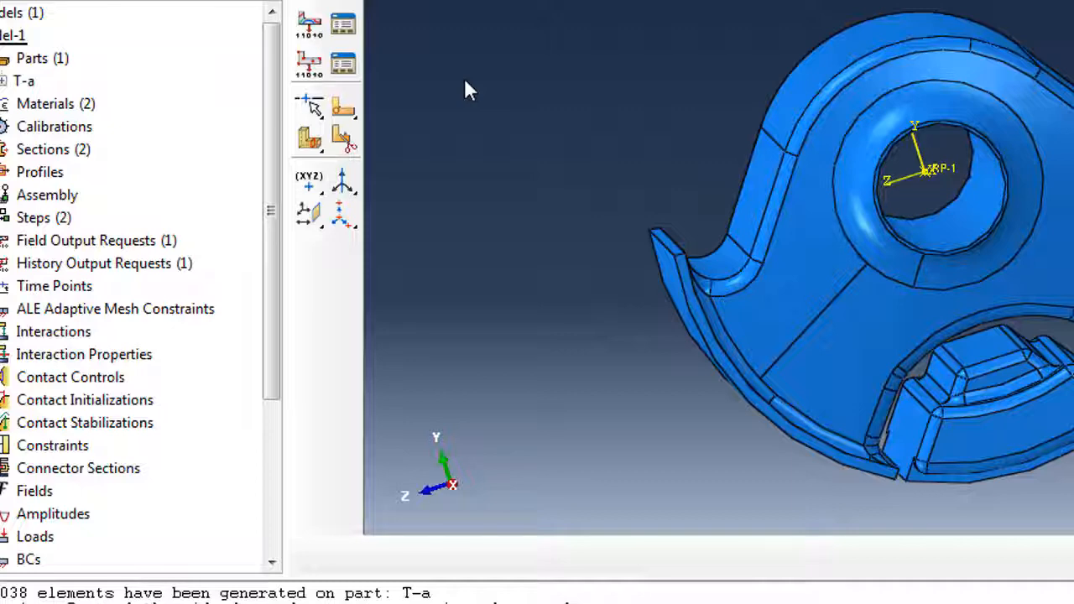
In F-Output-1, drop Contact, PE, PEEQ, PEMAG and LE, and add nominal strain NE.
click(312, 25)
click(153, 64)
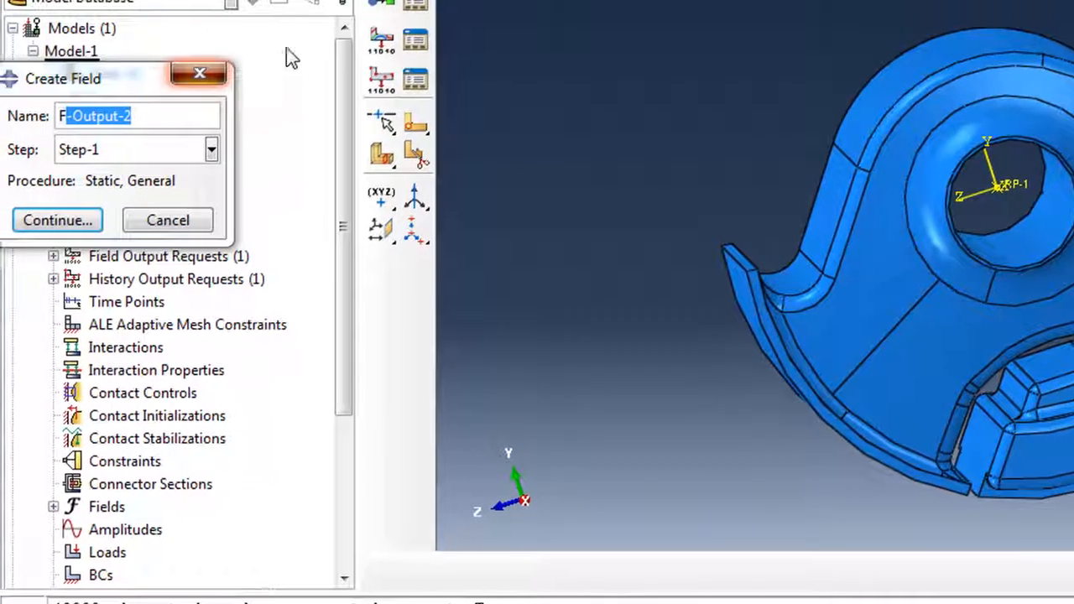
click(370, 32)
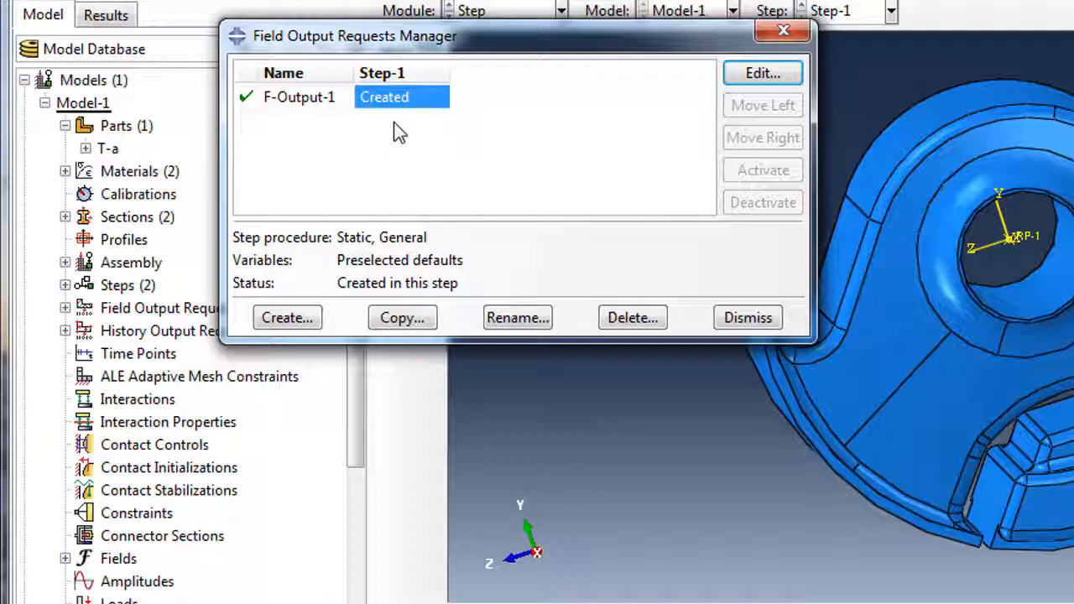
click(738, 77)
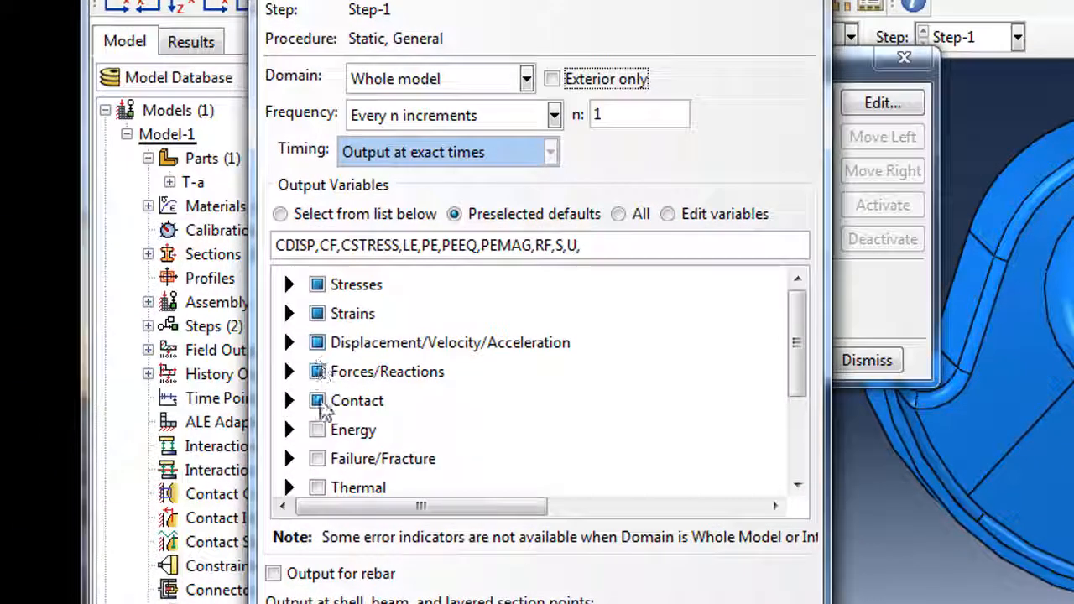
click(318, 401)
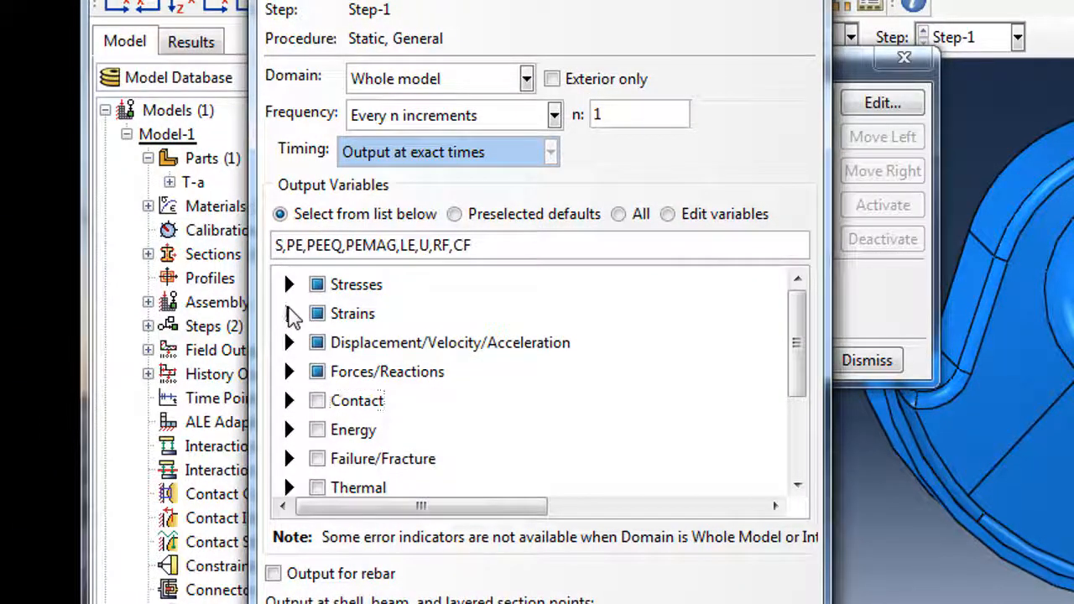
click(288, 313)
click(346, 386)
click(346, 433)
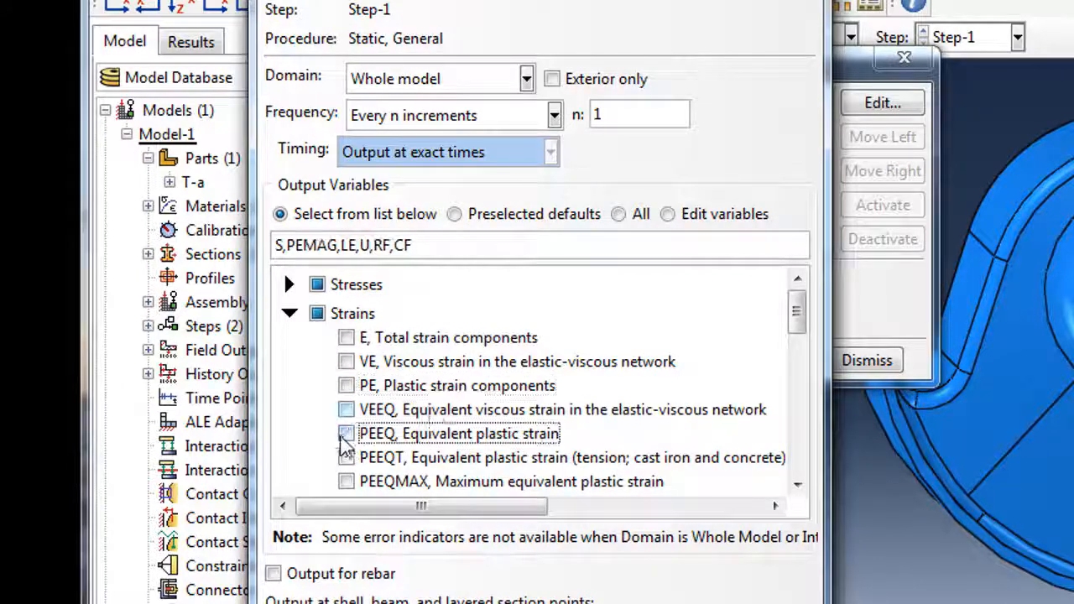
drag(793, 323, 784, 358)
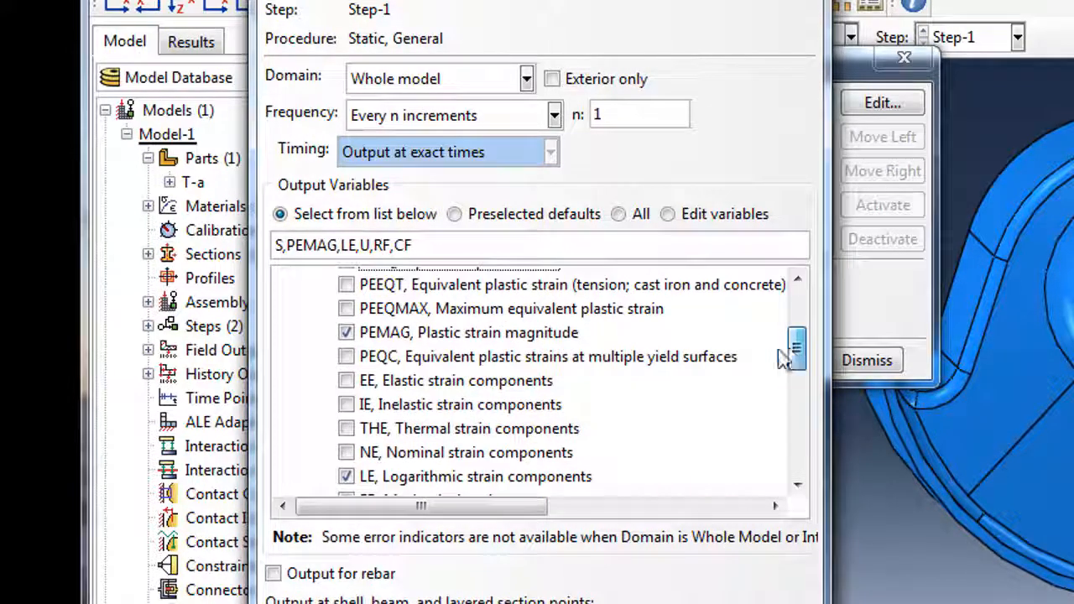
click(346, 332)
click(346, 452)
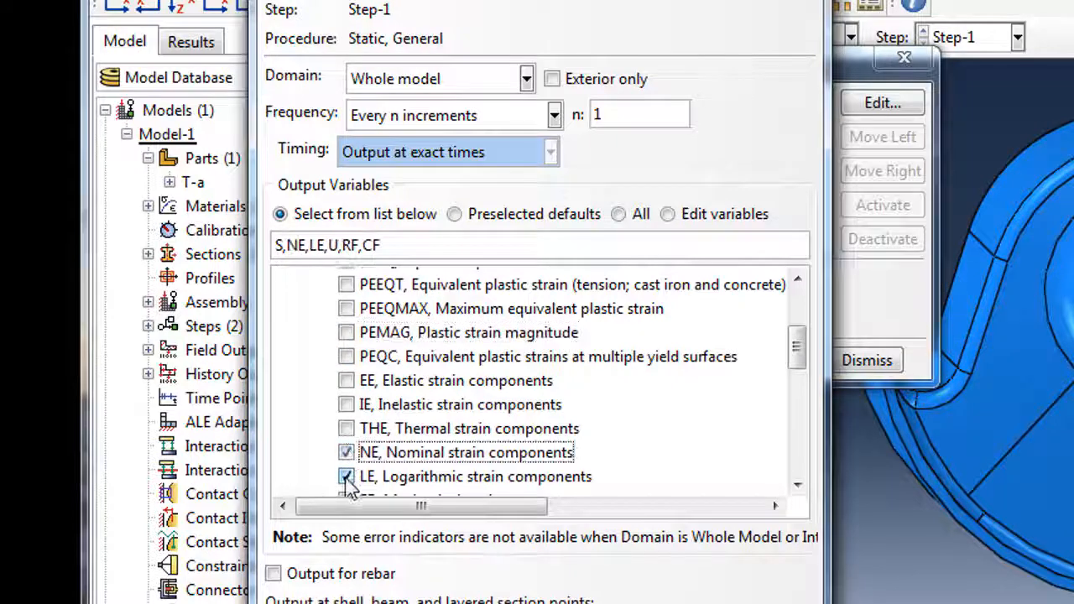
click(345, 477)
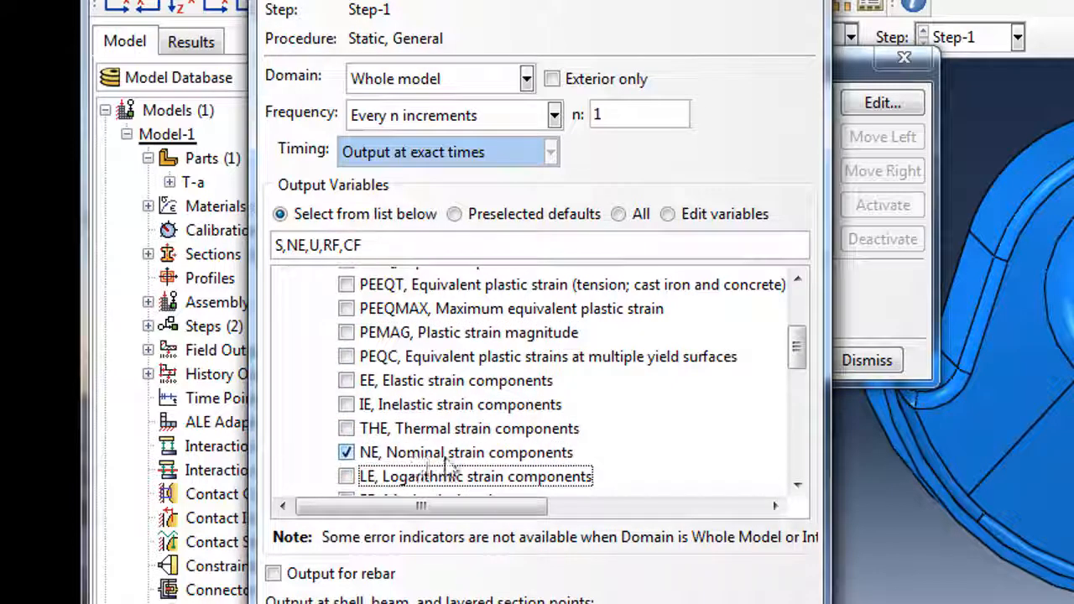
Review the displacement and force variables and confirm the S, NE, U, RF, CF field output.
drag(802, 352, 798, 307)
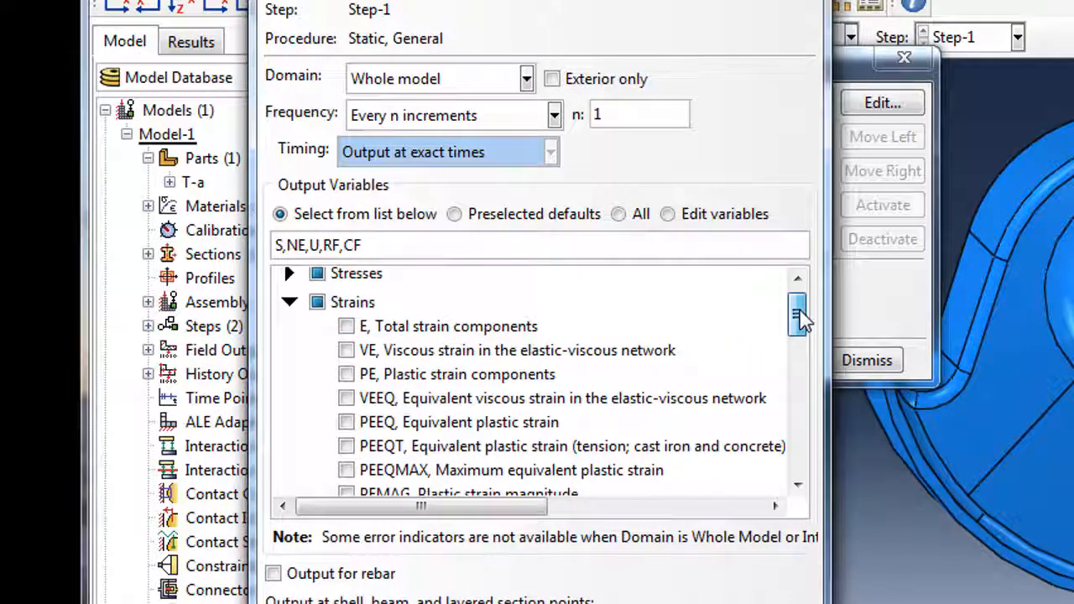
click(289, 302)
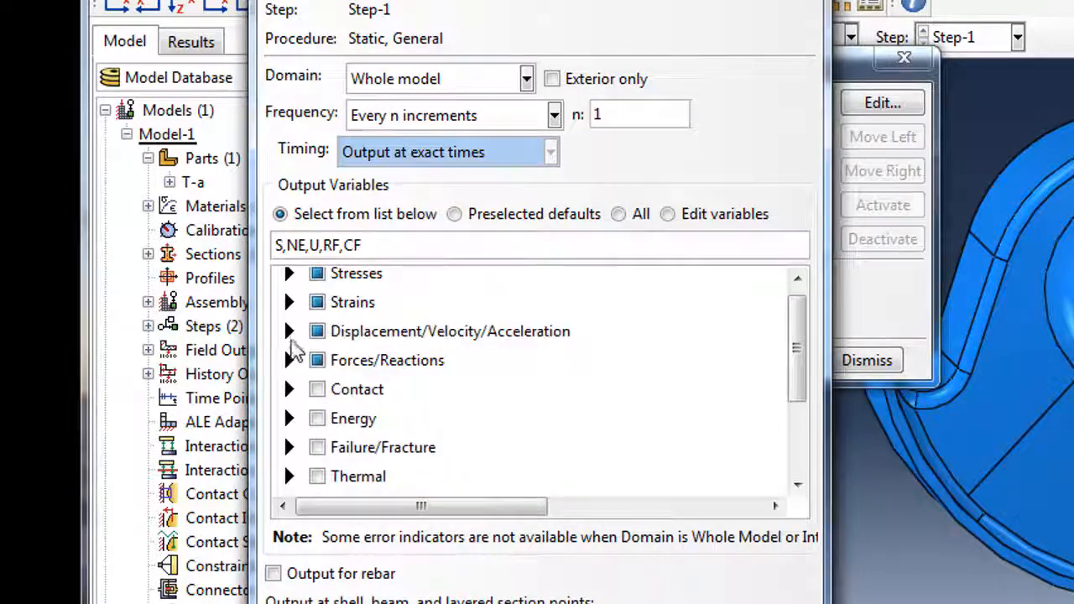
click(287, 332)
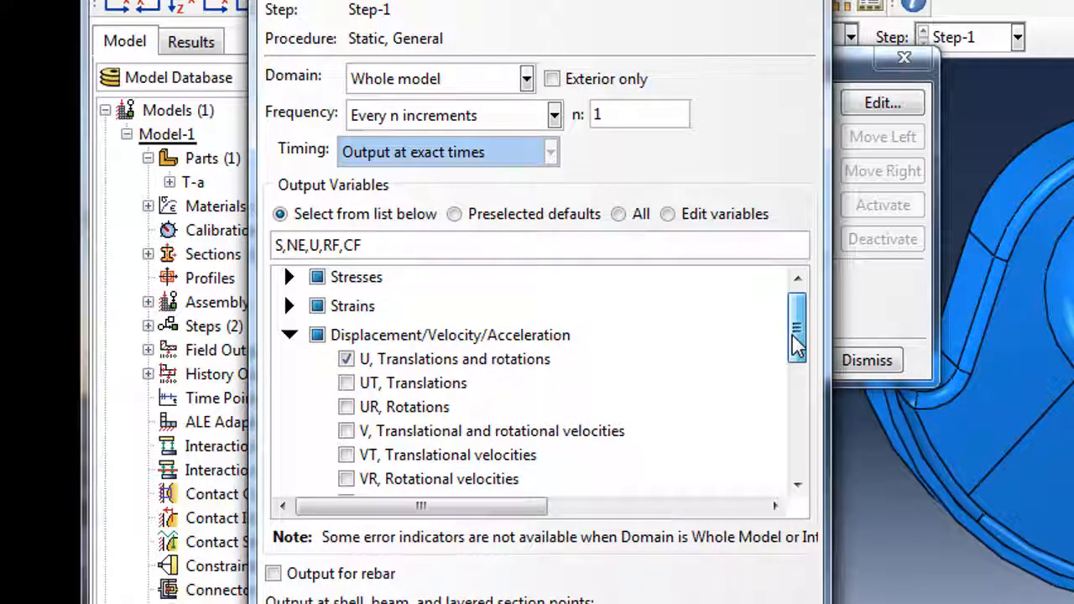
mouse_move(797, 345)
mouse_down()
mouse_move(799, 361)
mouse_move(798, 336)
mouse_up()
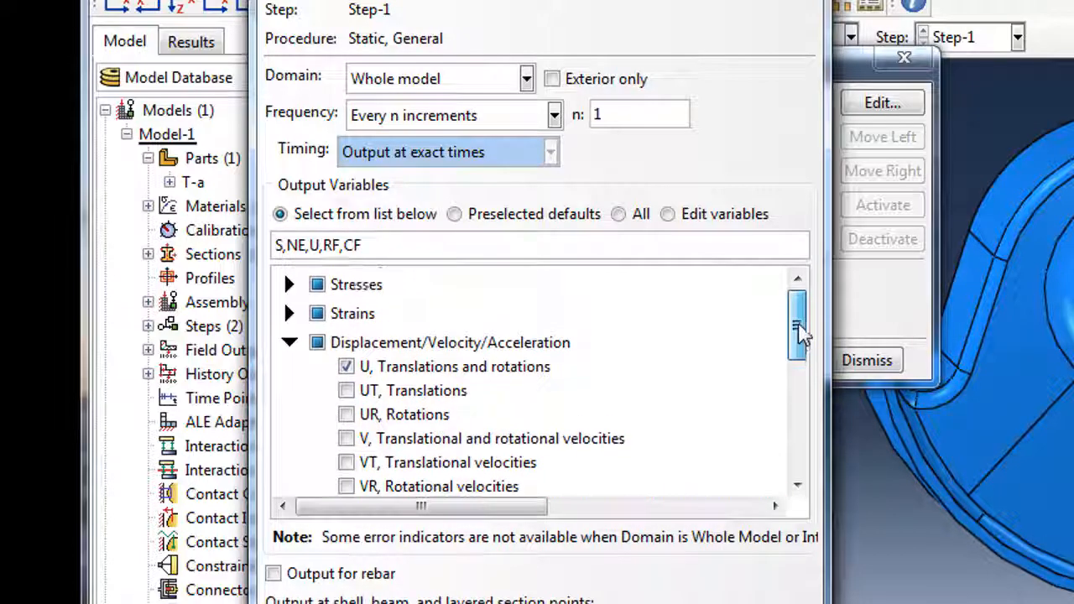
click(291, 345)
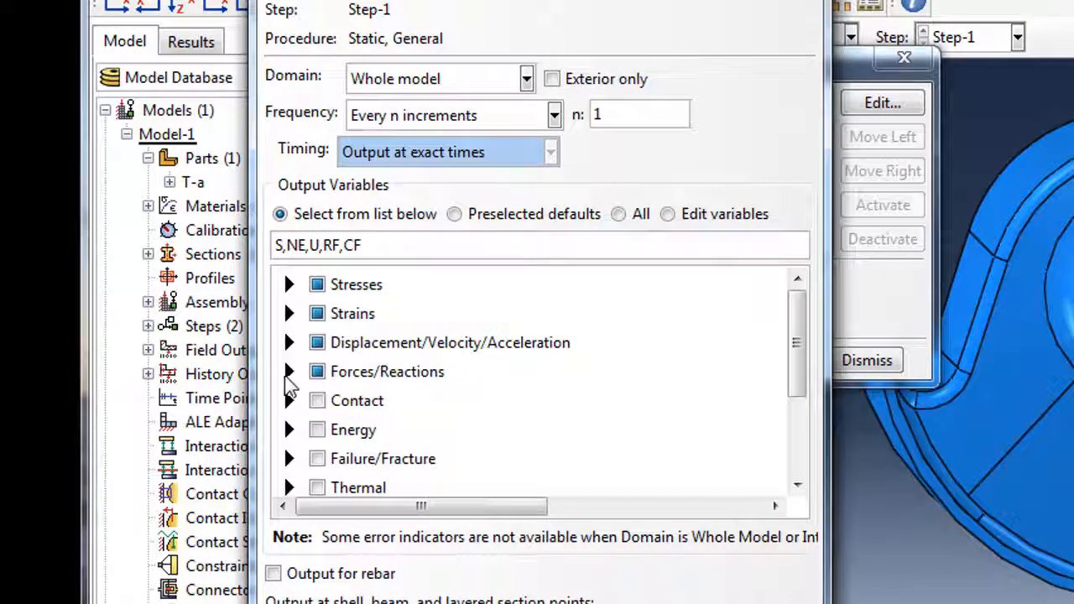
click(288, 373)
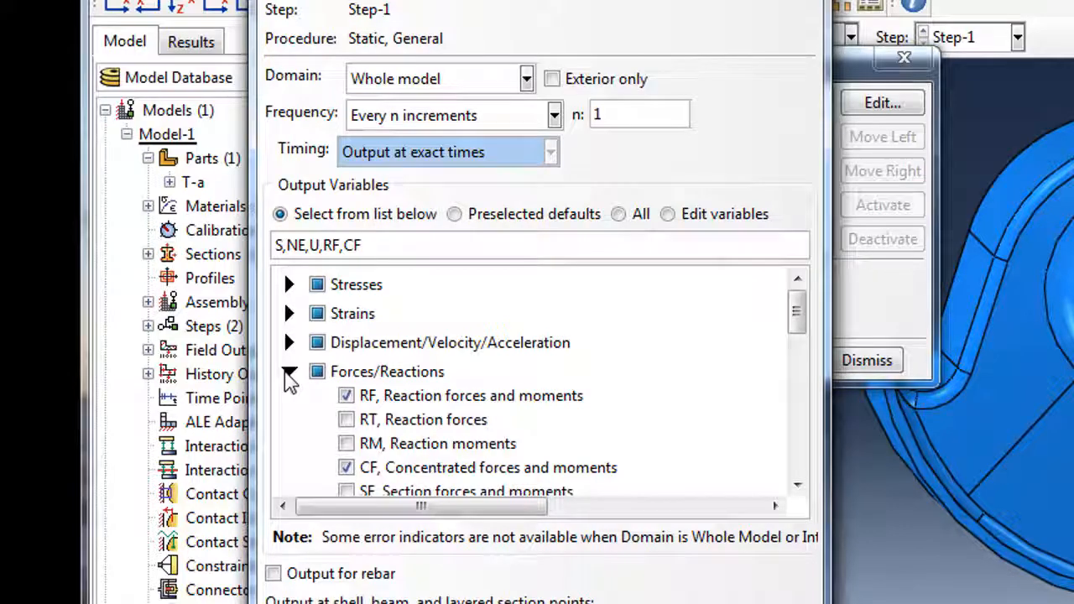
click(288, 373)
scroll(462, 432, down, 3)
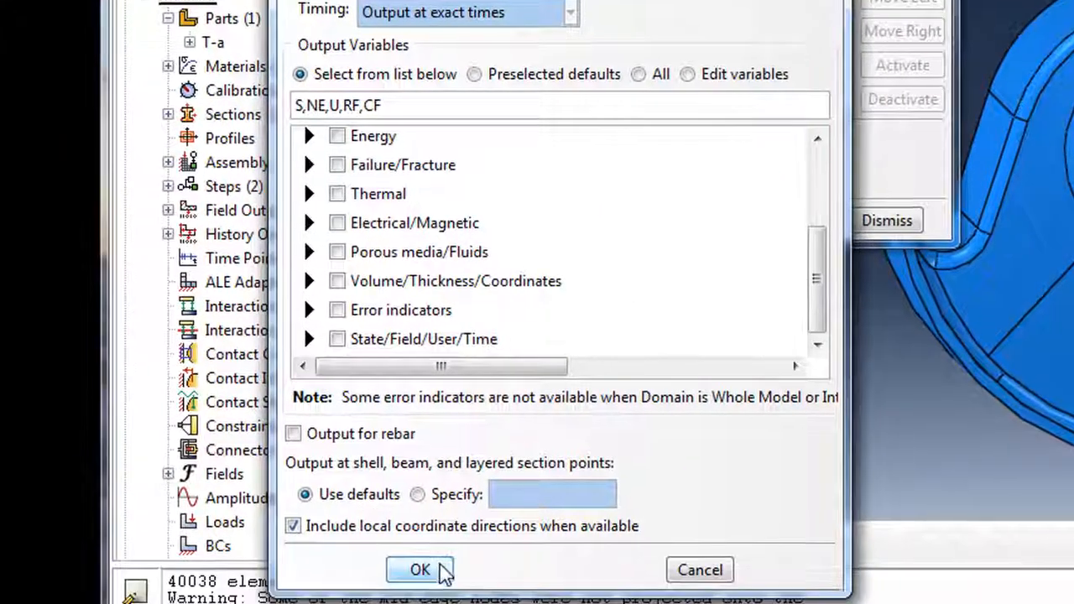
click(432, 569)
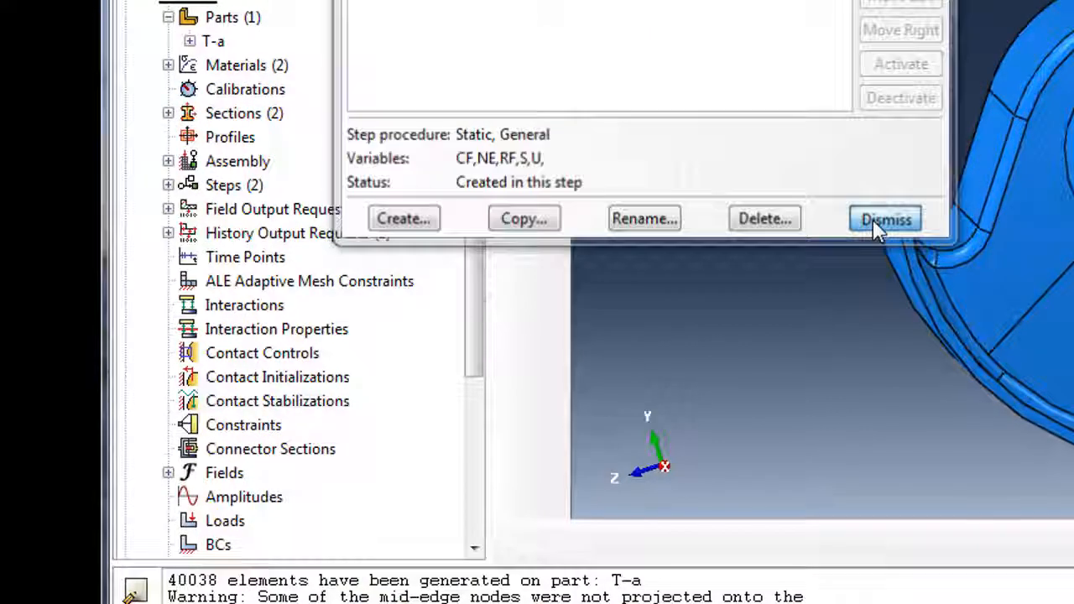
click(881, 223)
In H-Output-1, clear the default energy outputs and set the domain to Set-1.
click(450, 287)
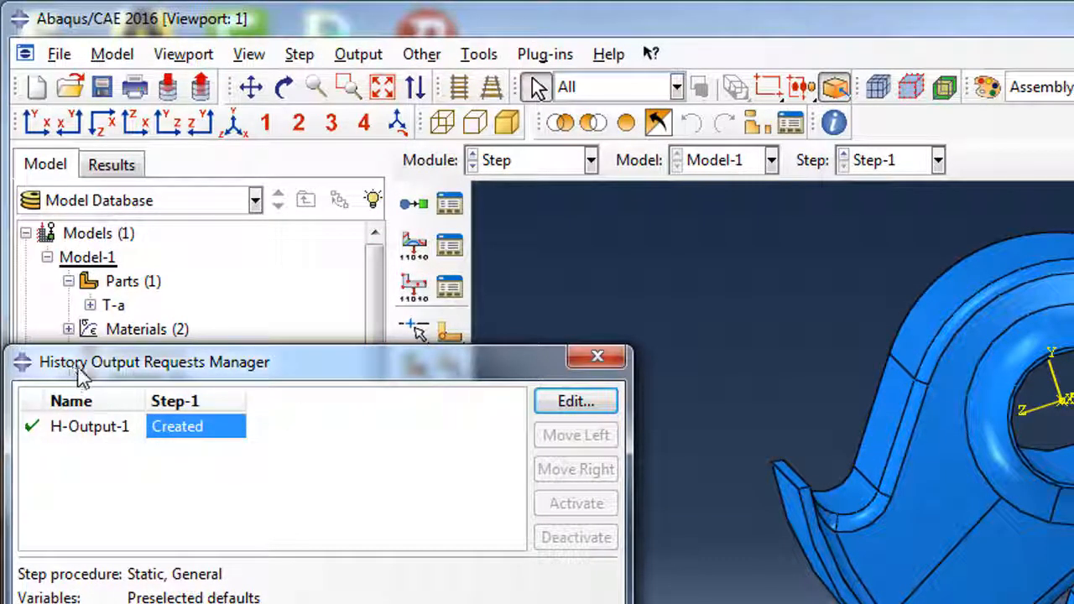
click(564, 404)
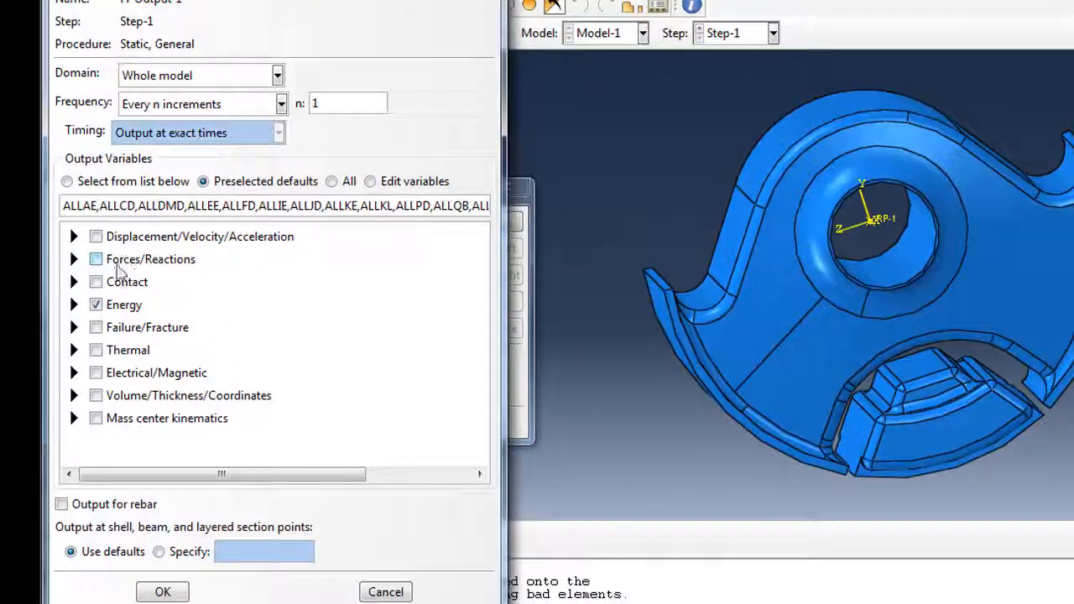
click(96, 305)
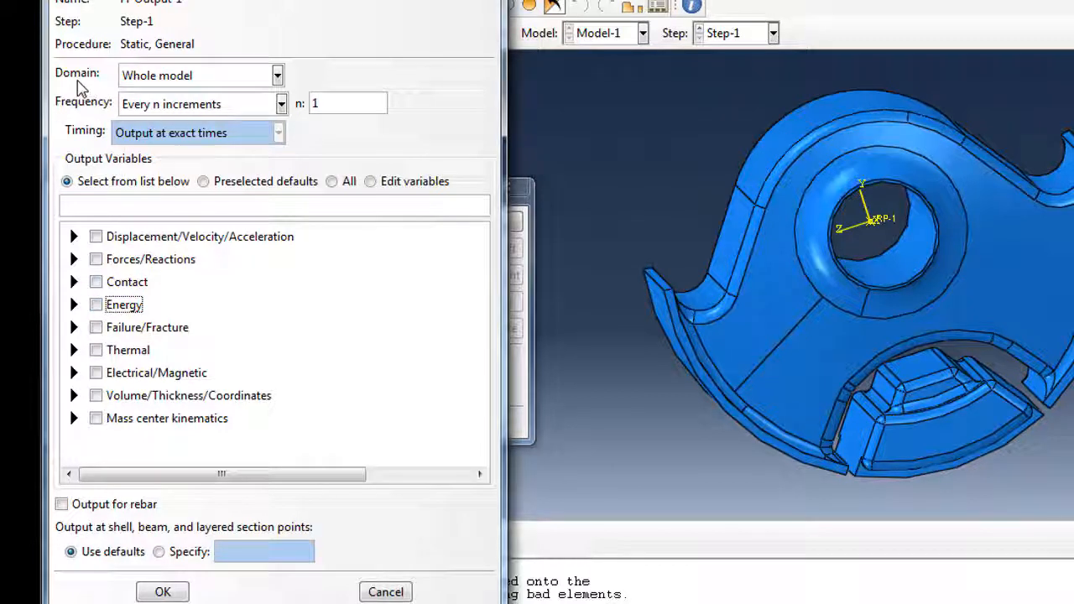
click(277, 75)
click(139, 115)
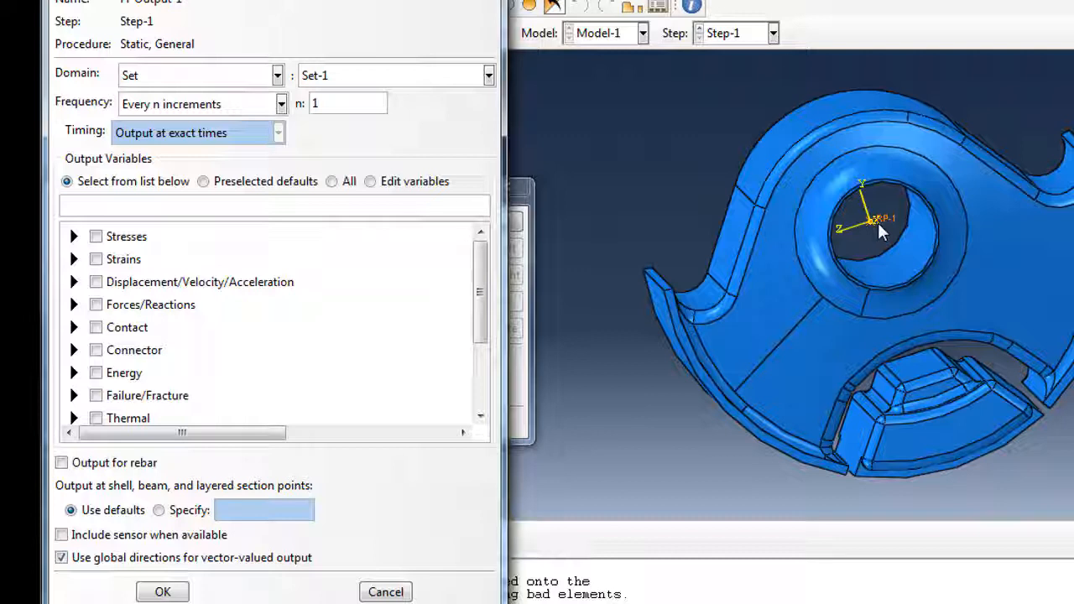
Select only U2 and CF2 as history variables, leaving out RF, and confirm.
click(74, 282)
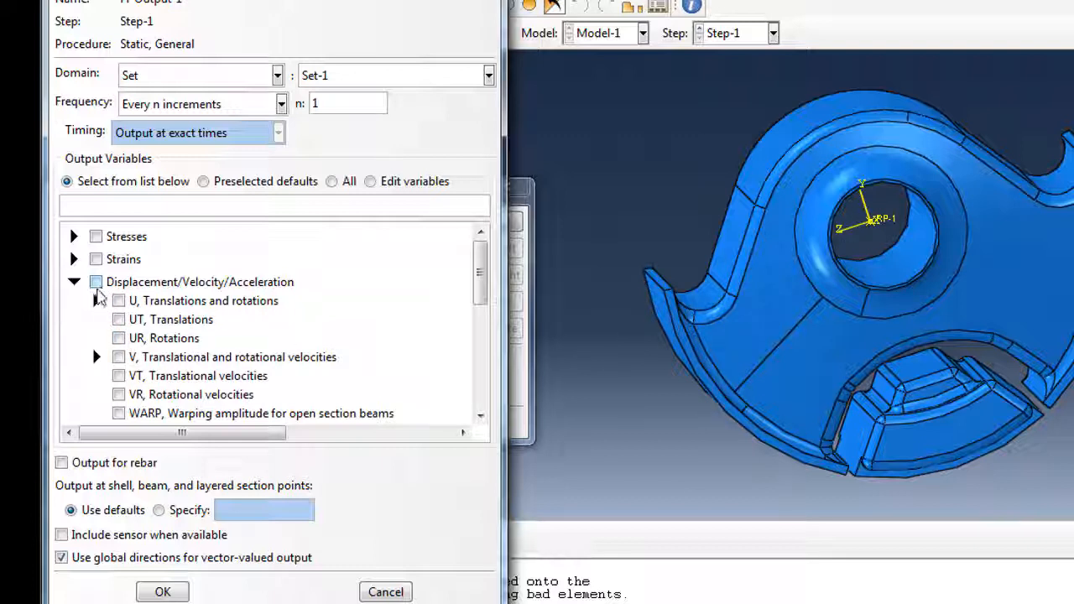
click(97, 300)
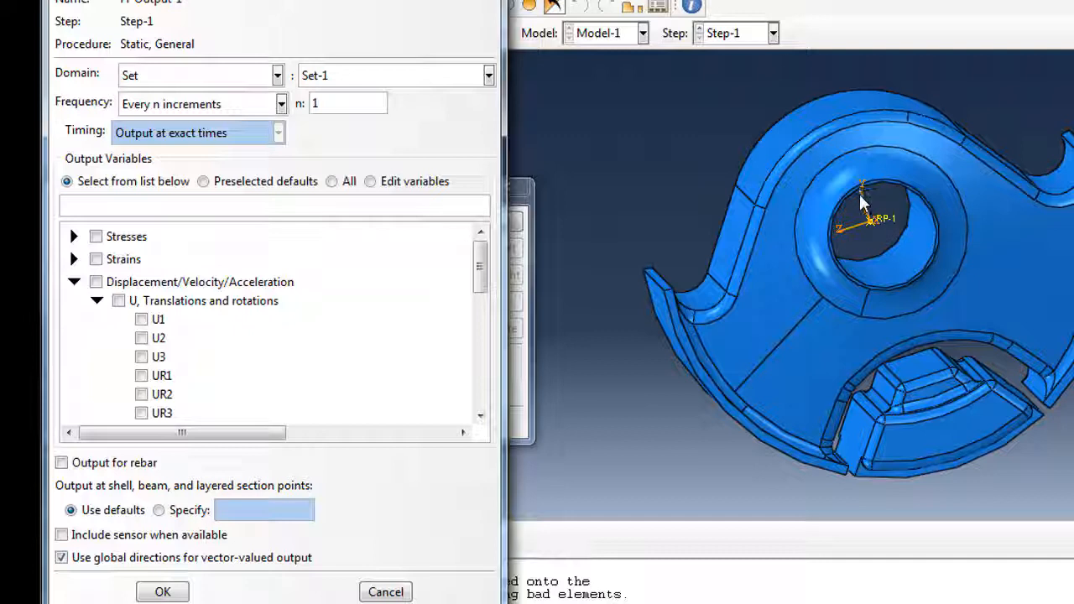
click(141, 338)
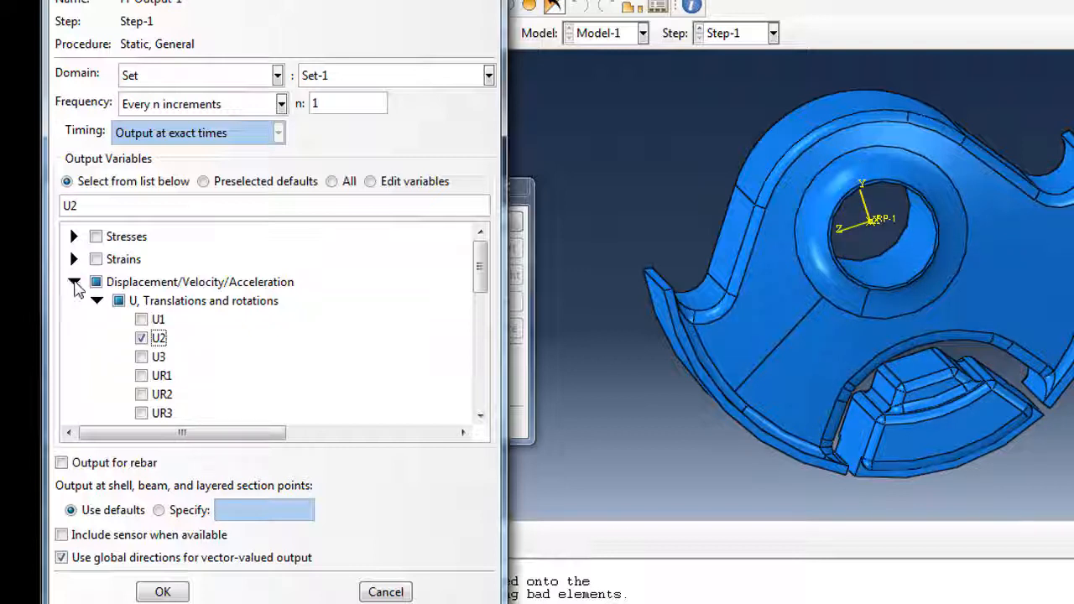
click(74, 283)
click(74, 305)
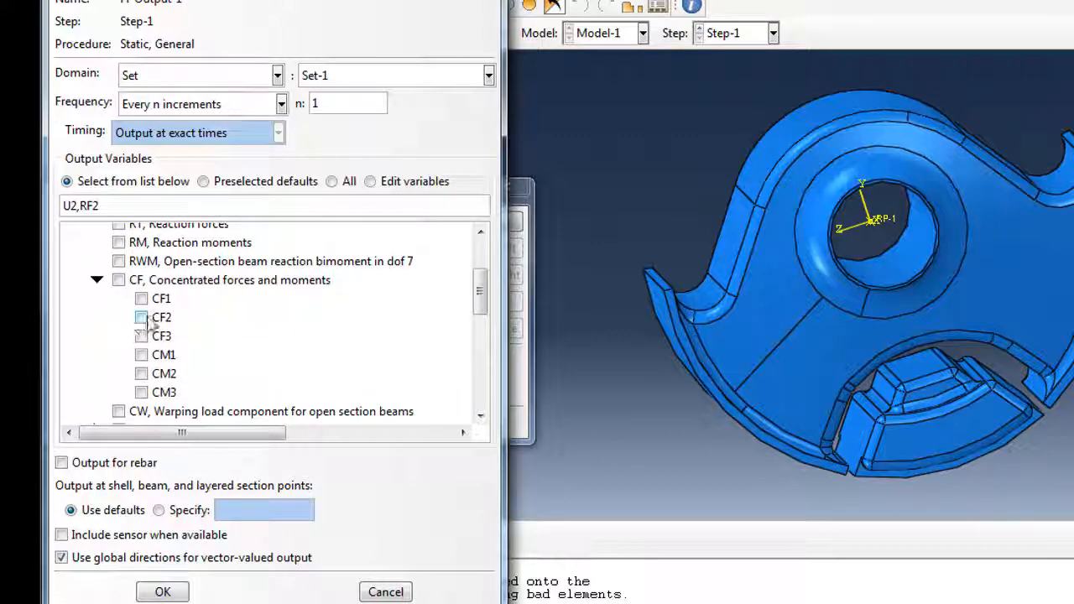
click(141, 317)
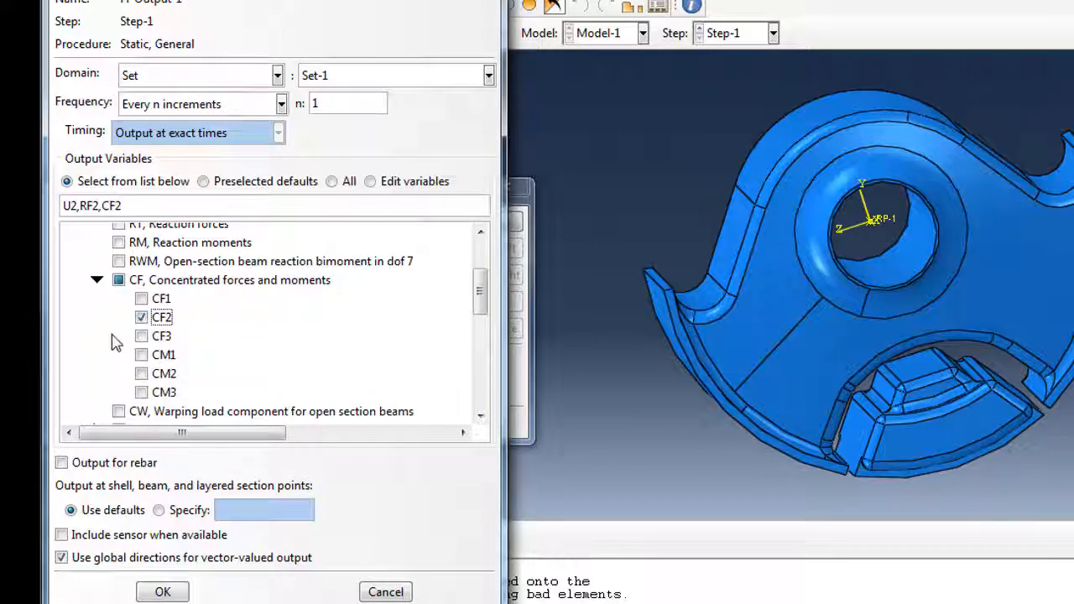
scroll(112, 341, up, 2)
click(119, 324)
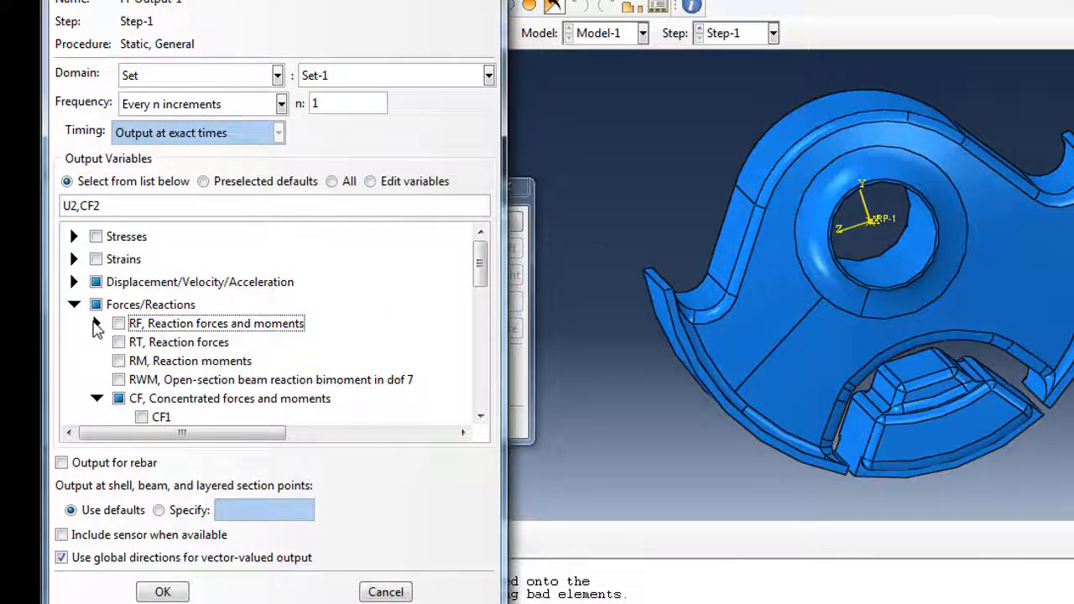
click(97, 323)
click(73, 305)
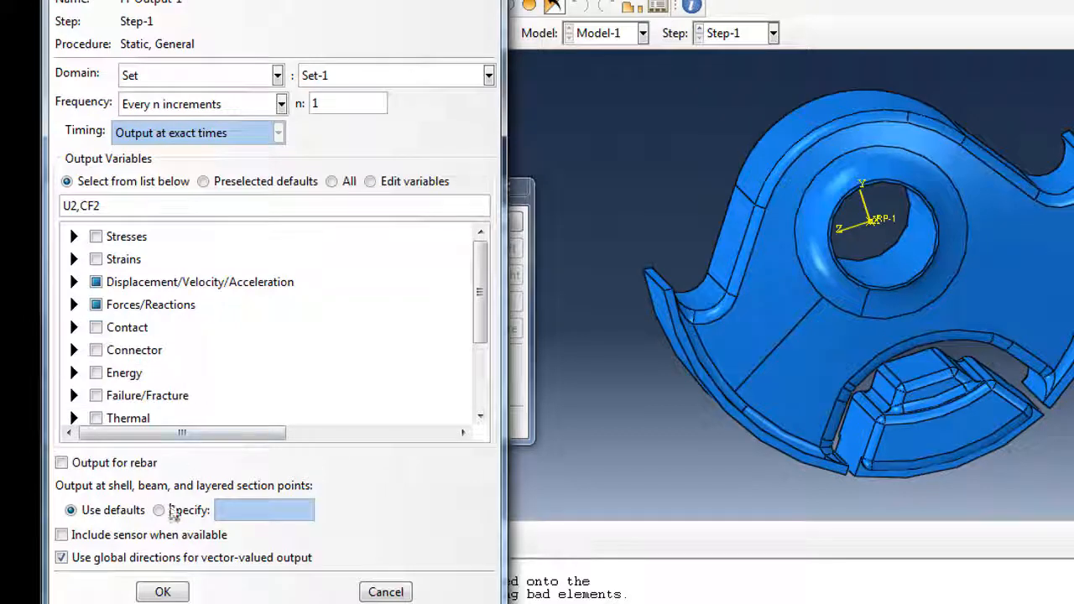
click(163, 590)
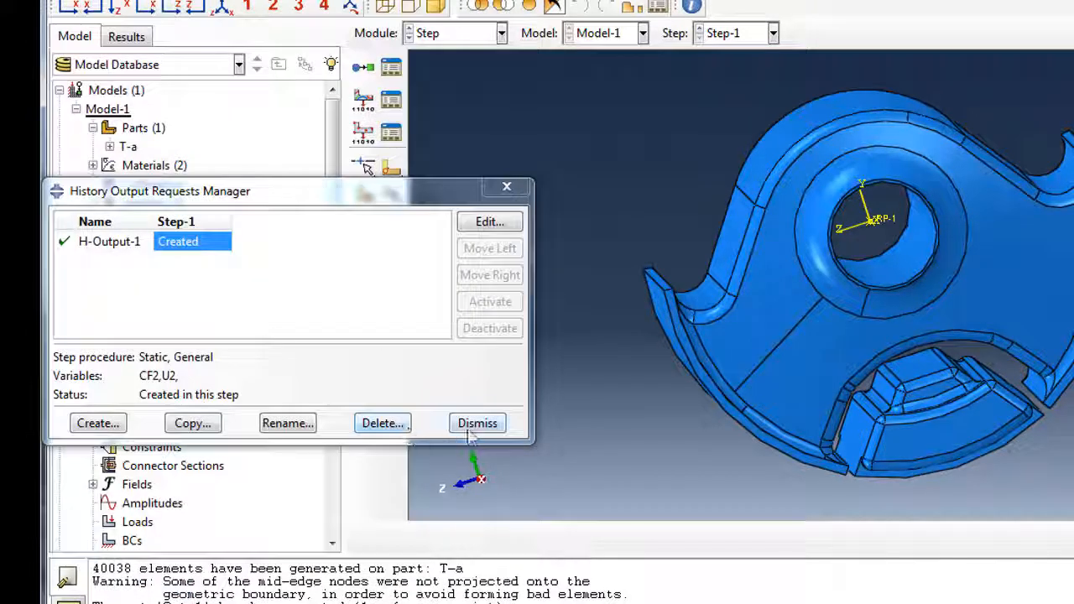
Switch to the Interaction module and create surface-to-surface contact Int-1 in Step-1.
click(477, 423)
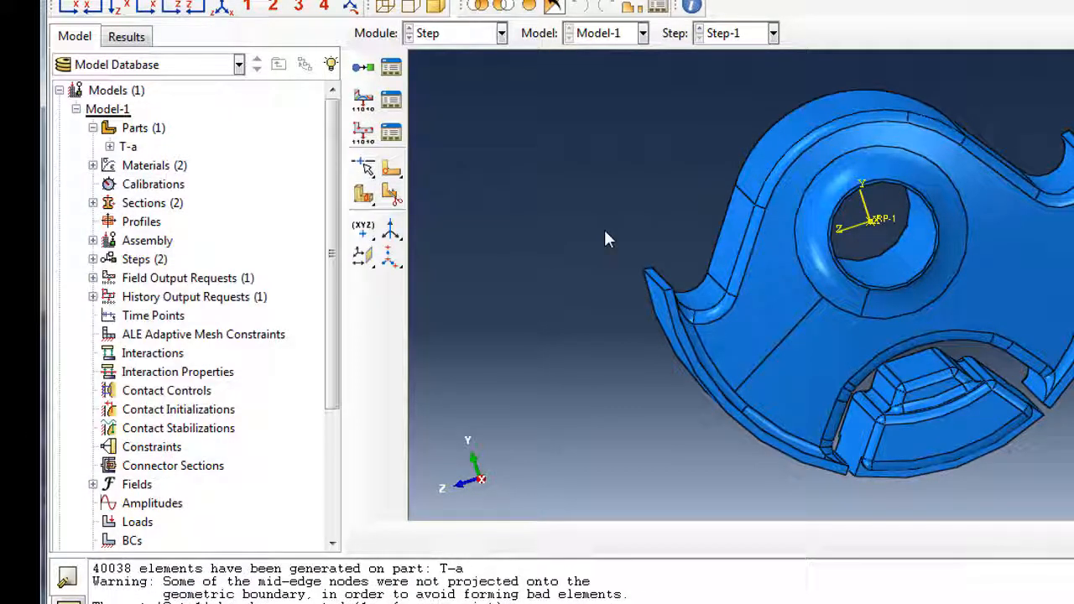
click(409, 37)
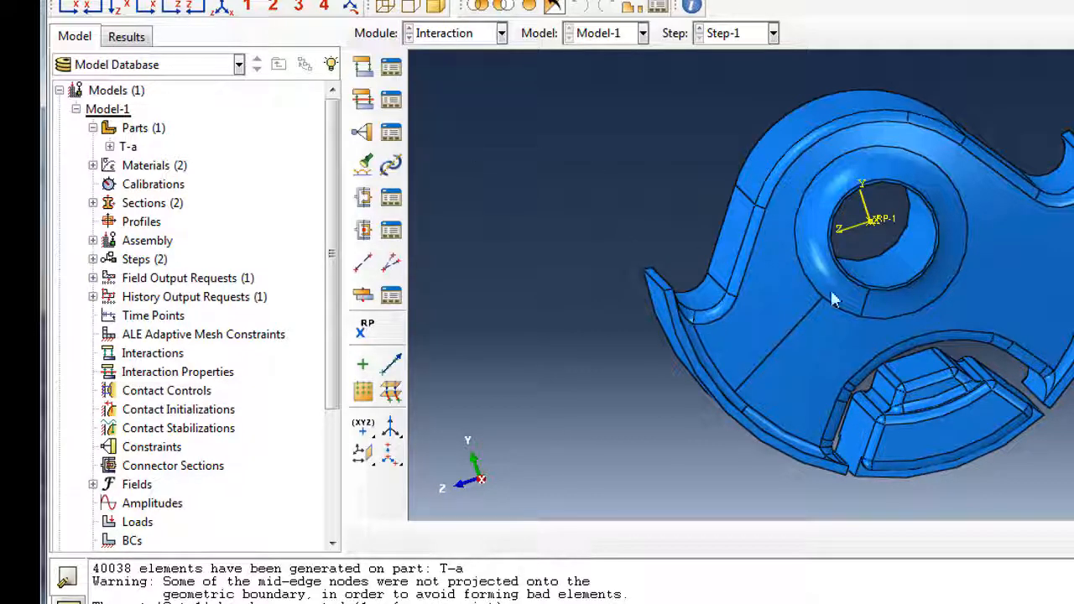
drag(851, 286, 978, 232)
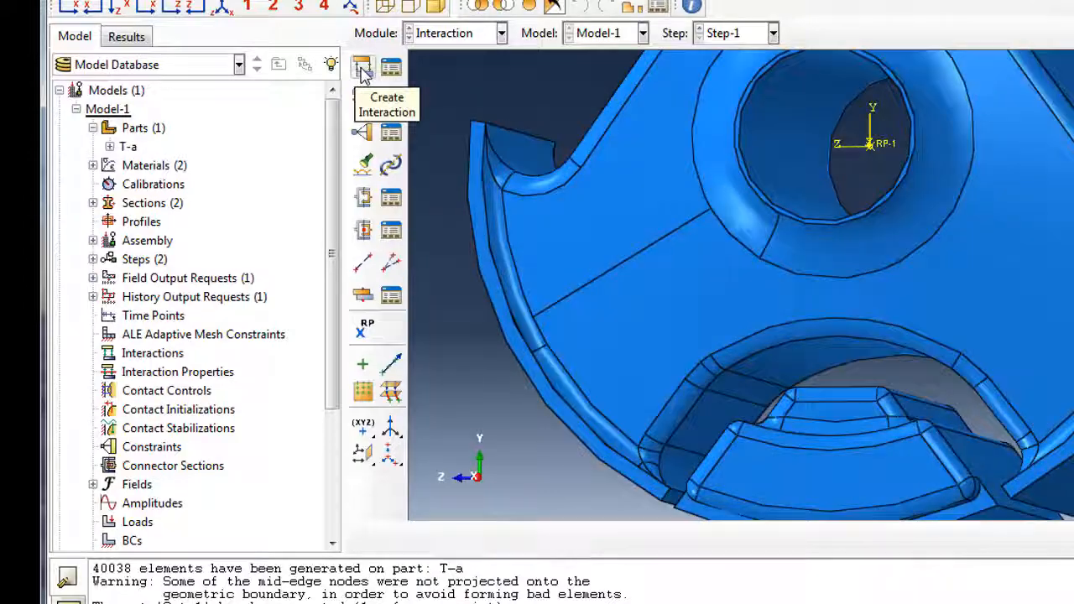
click(363, 68)
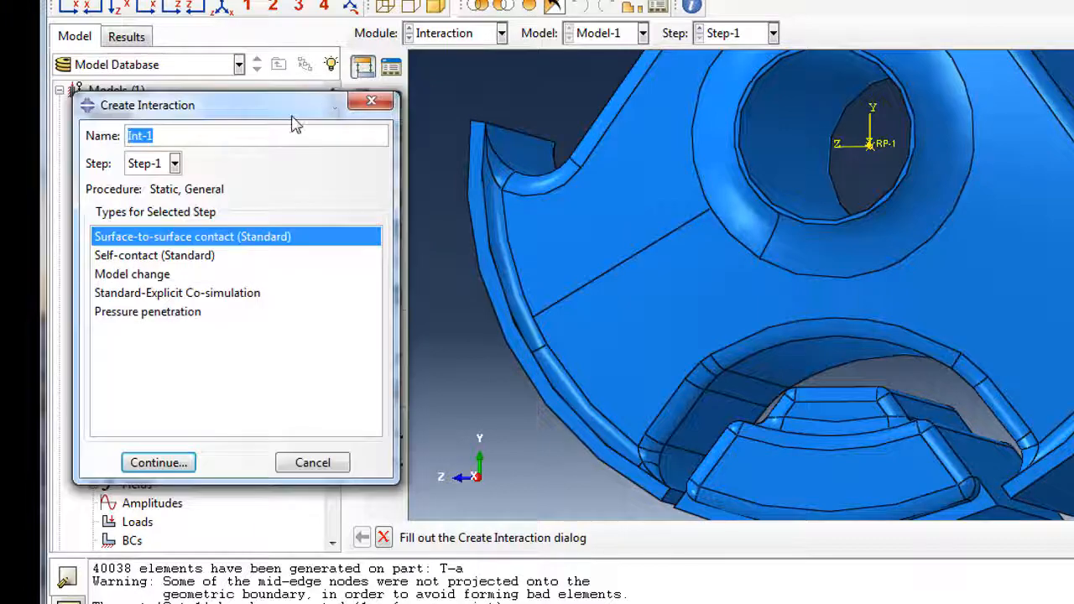
drag(300, 107, 294, 35)
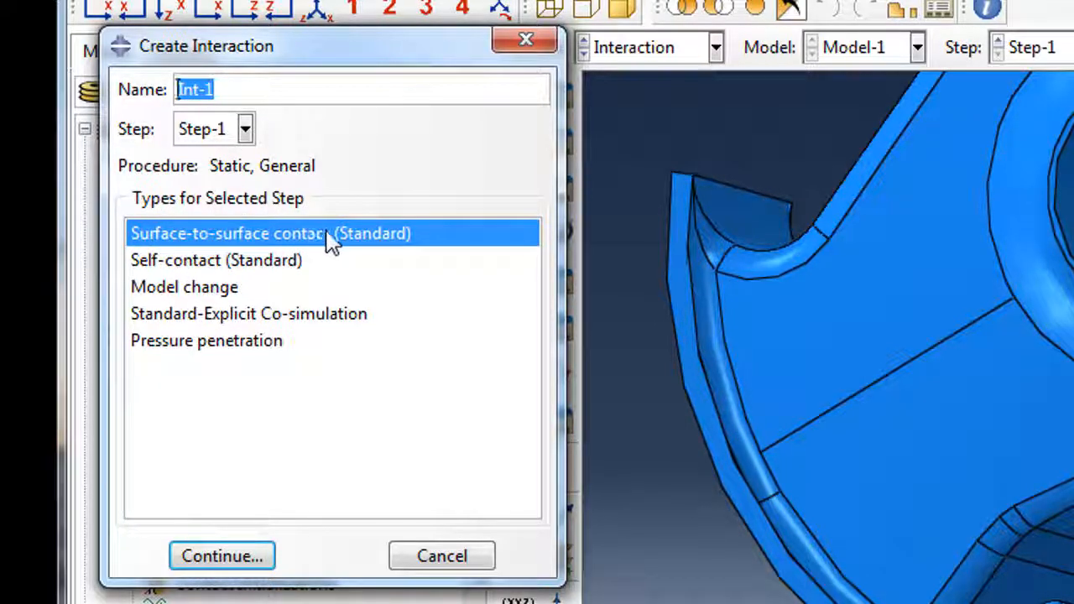
Pick the curved fillet face in the lower cutout as Int-1's master surface.
click(259, 558)
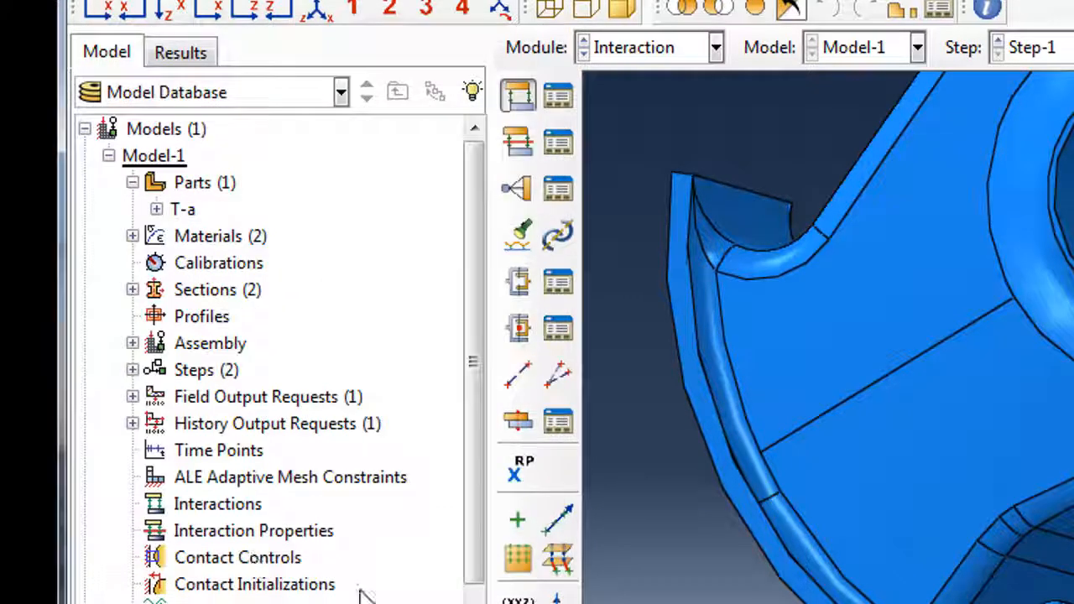
ctrl+alt+drag(999, 353, 1041, 327)
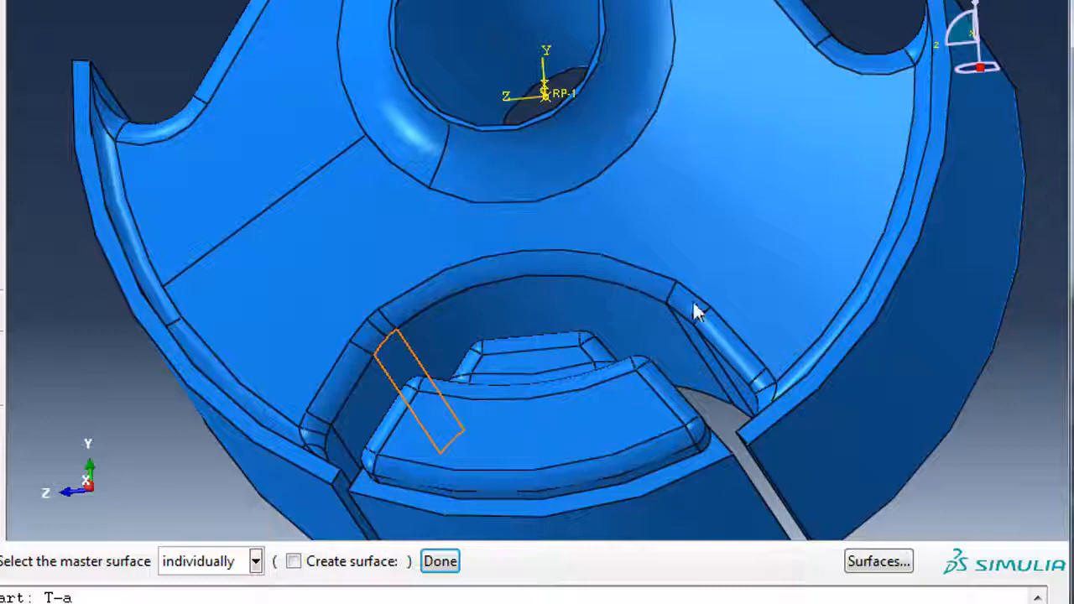
click(340, 449)
ctrl+alt+drag(340, 449, 537, 271)
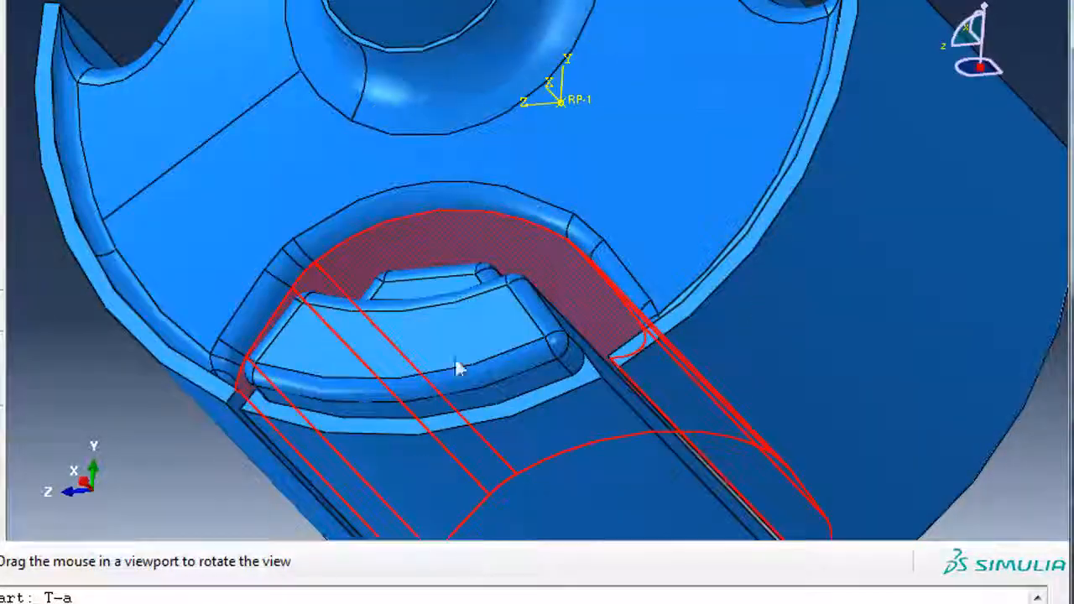
click(445, 562)
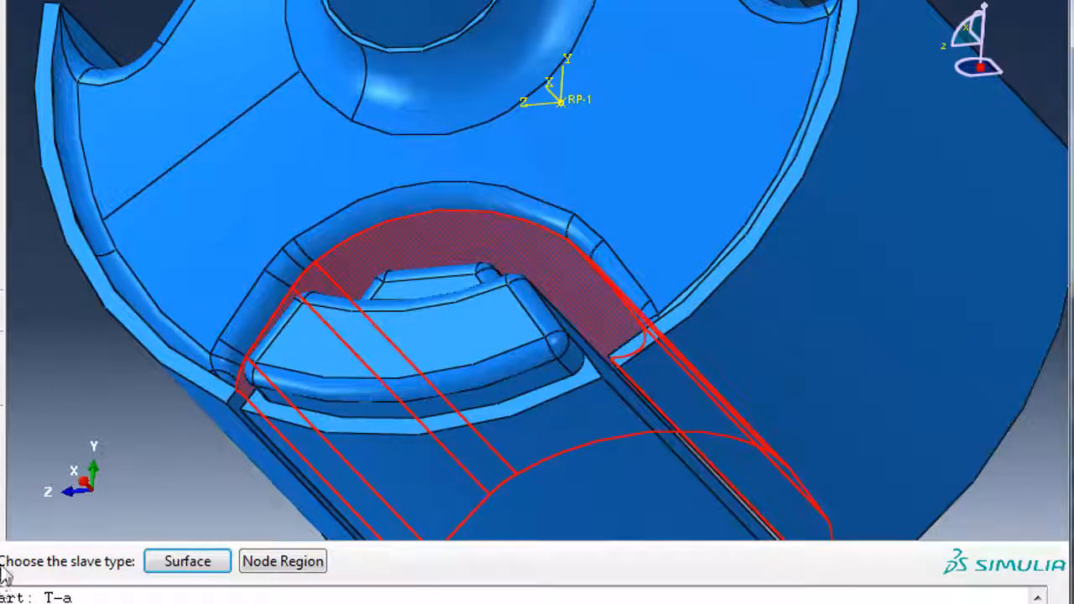
Pick the neighbouring flat faces as the slave surface.
click(188, 561)
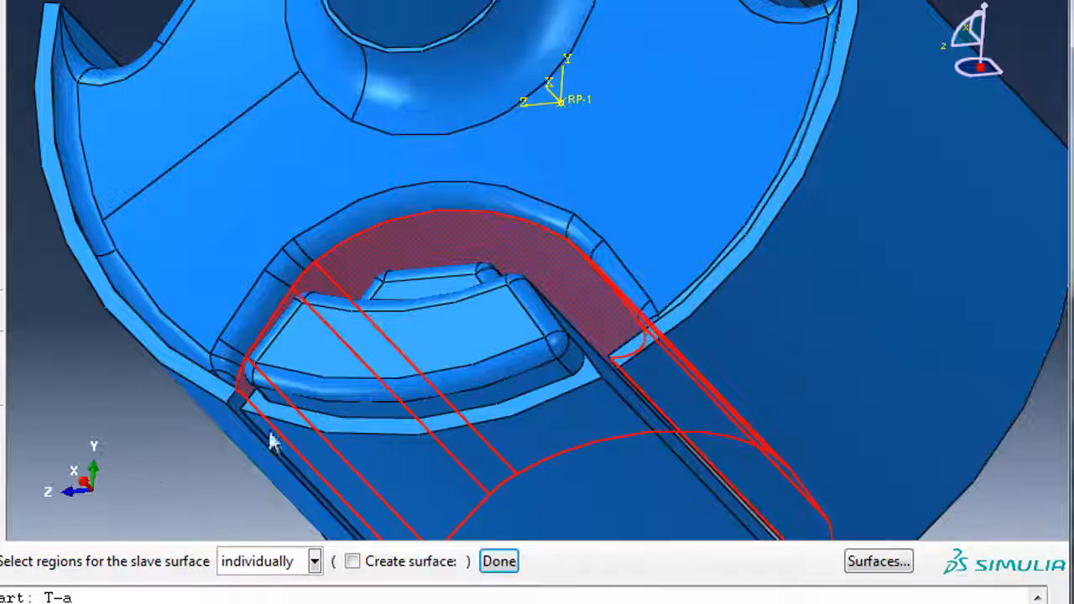
ctrl+alt+drag(456, 319, 490, 412)
ctrl+alt+middle_drag(489, 413, 415, 229)
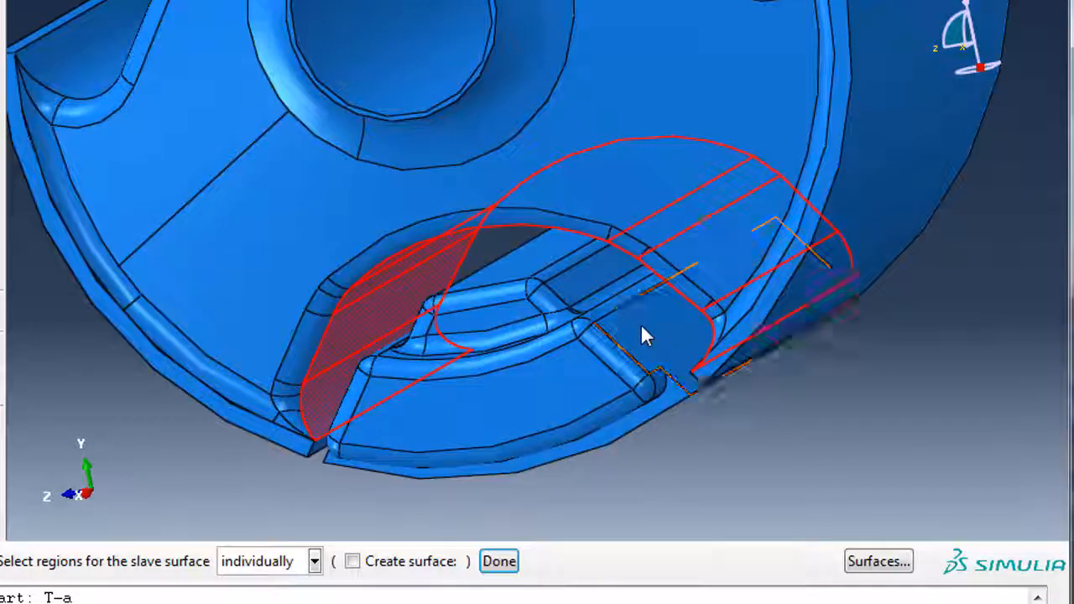
click(640, 335)
scroll(642, 336, up, 6)
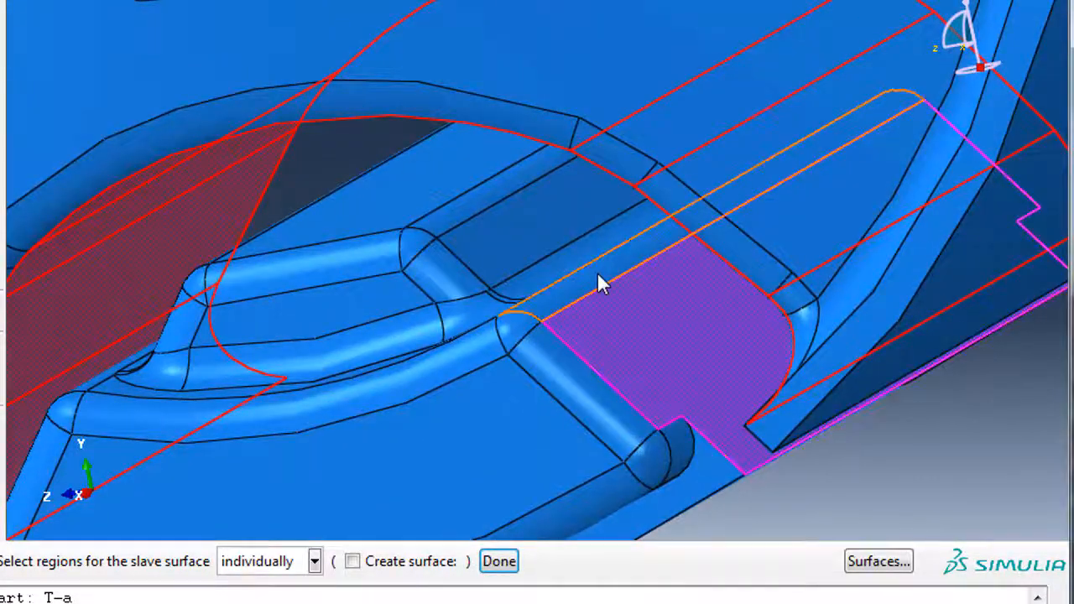
ctrl+alt+drag(599, 281, 456, 370)
scroll(470, 409, up, 3)
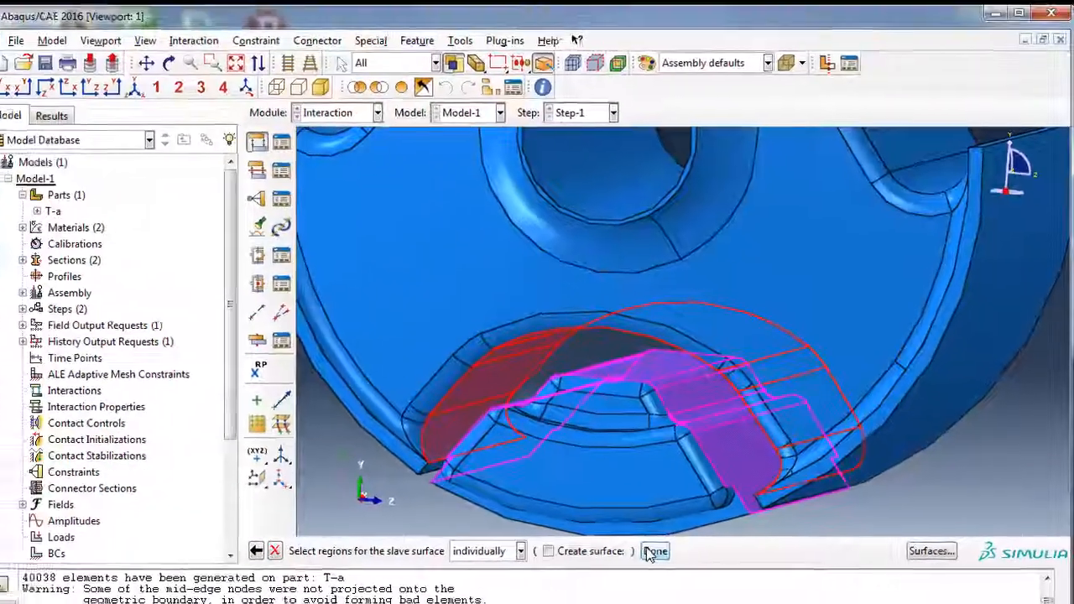
Finish the slave surface and create contact property IntProp-1 with Hard normal behaviour.
click(534, 560)
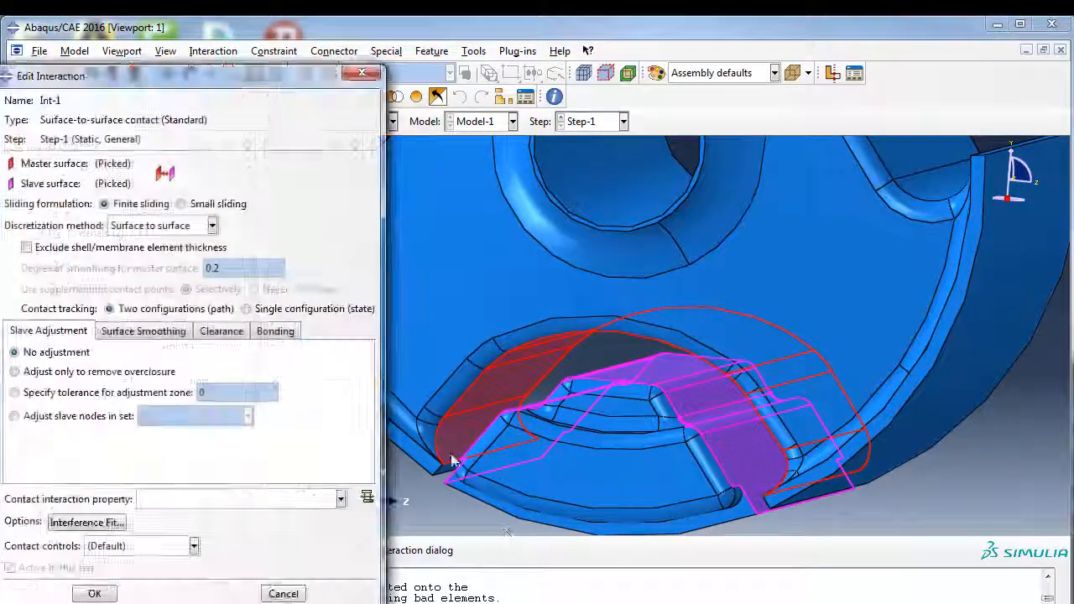
drag(255, 78, 378, 25)
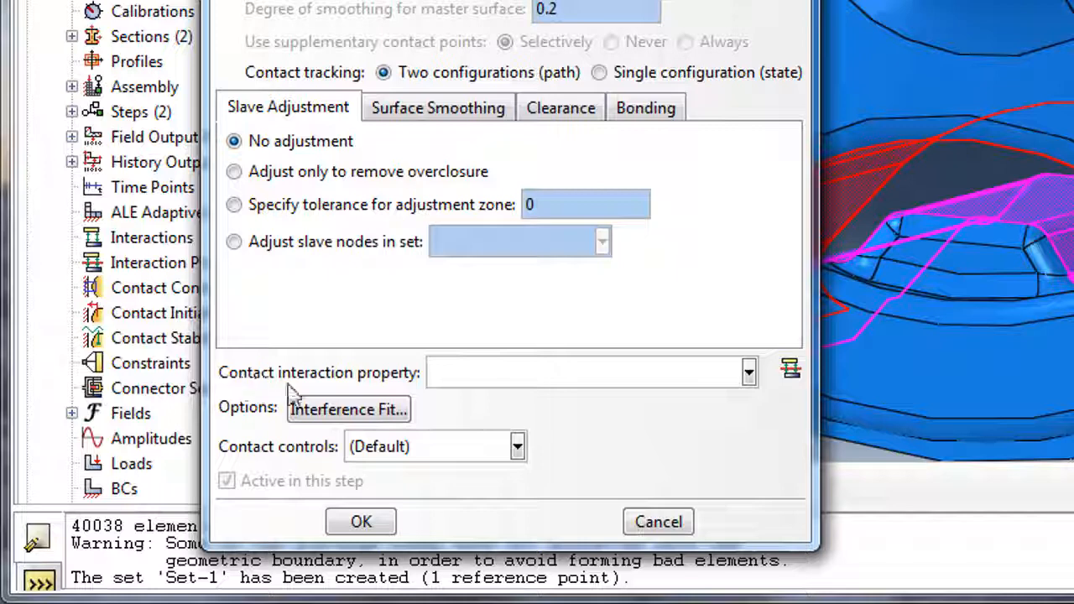
click(790, 371)
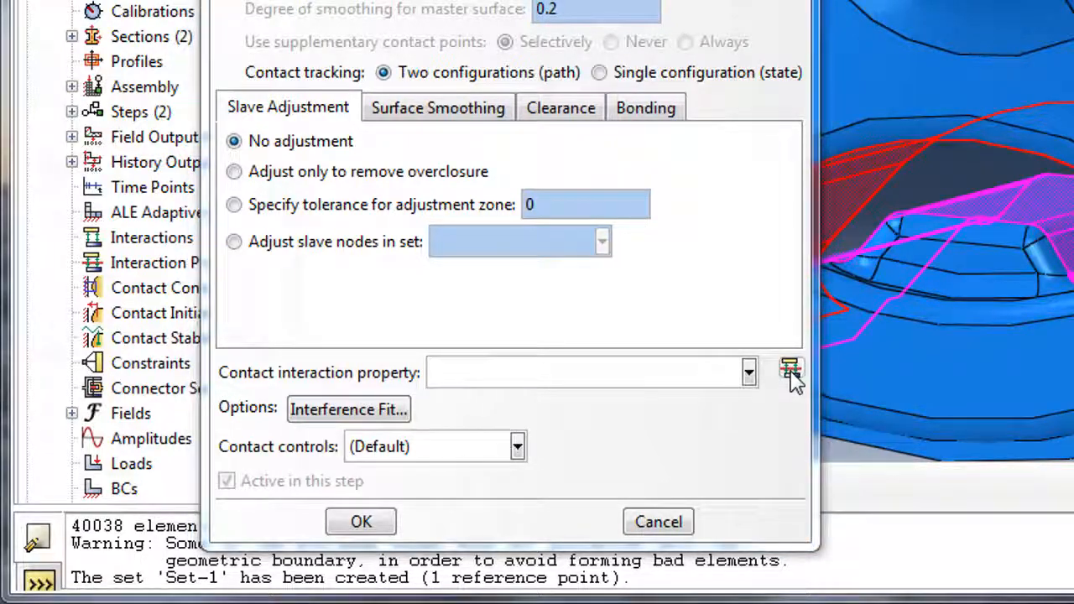
drag(177, 66, 579, 0)
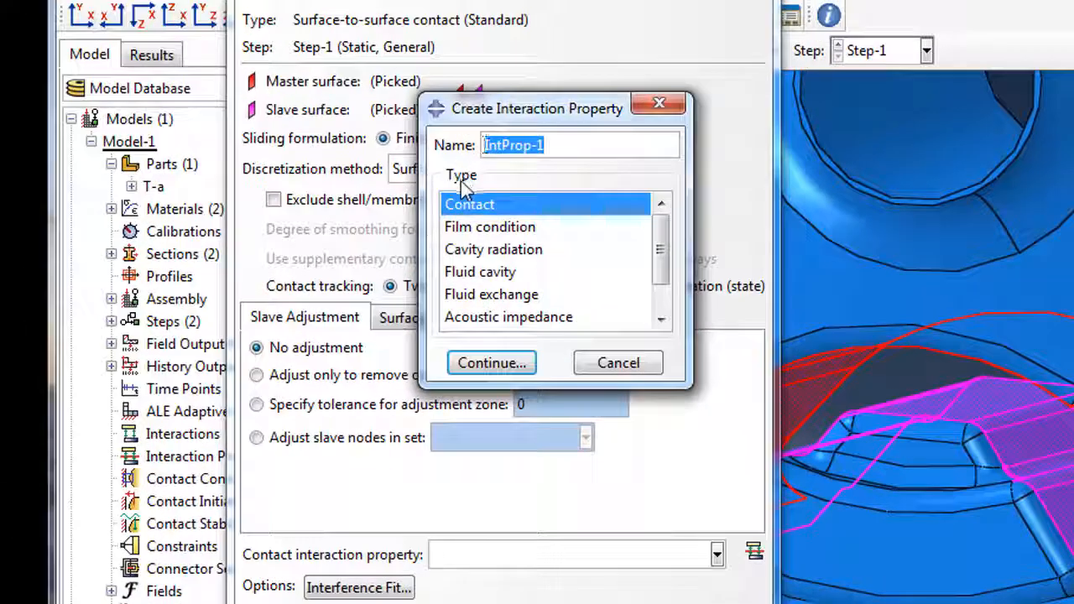
click(520, 365)
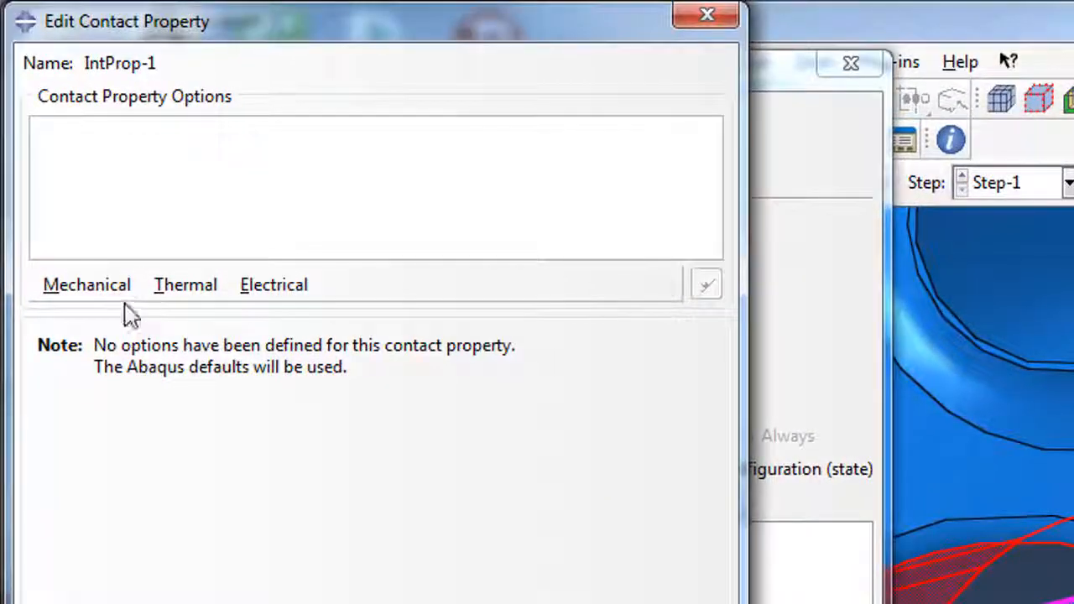
click(150, 144)
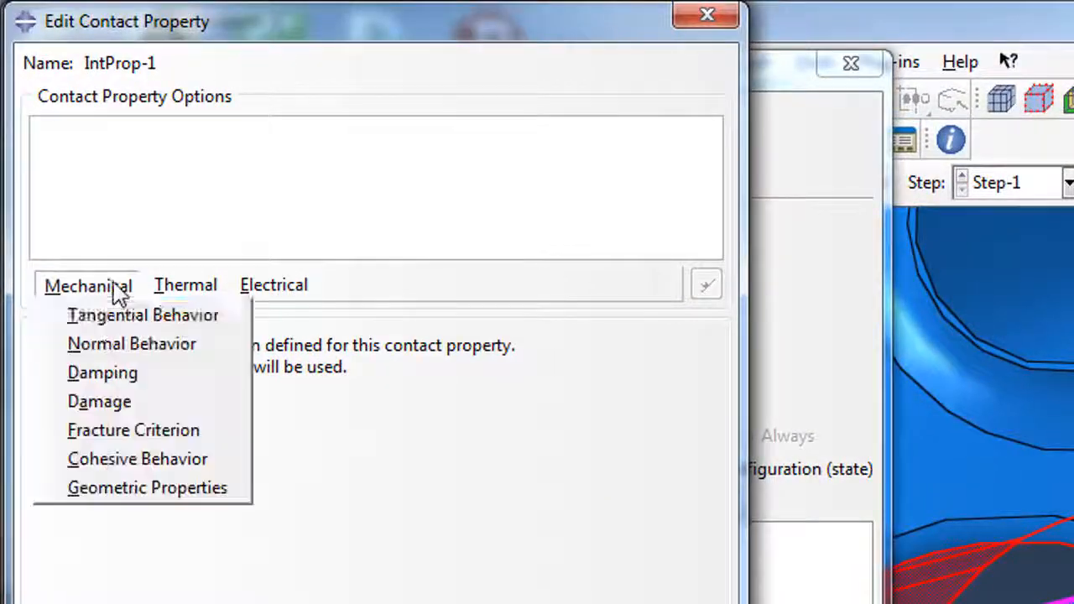
click(102, 322)
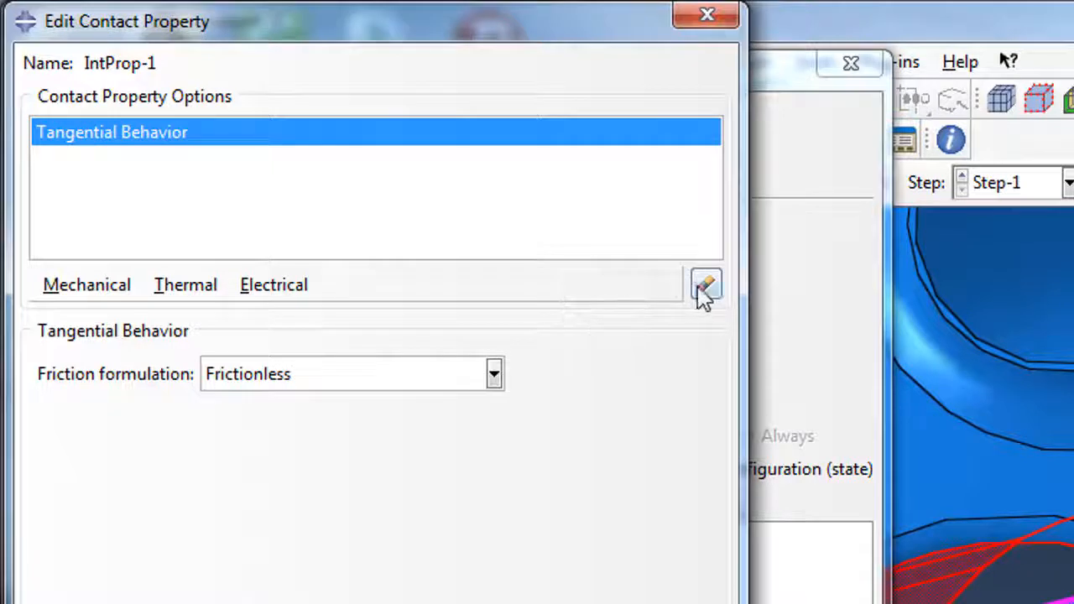
click(705, 286)
click(89, 286)
click(120, 346)
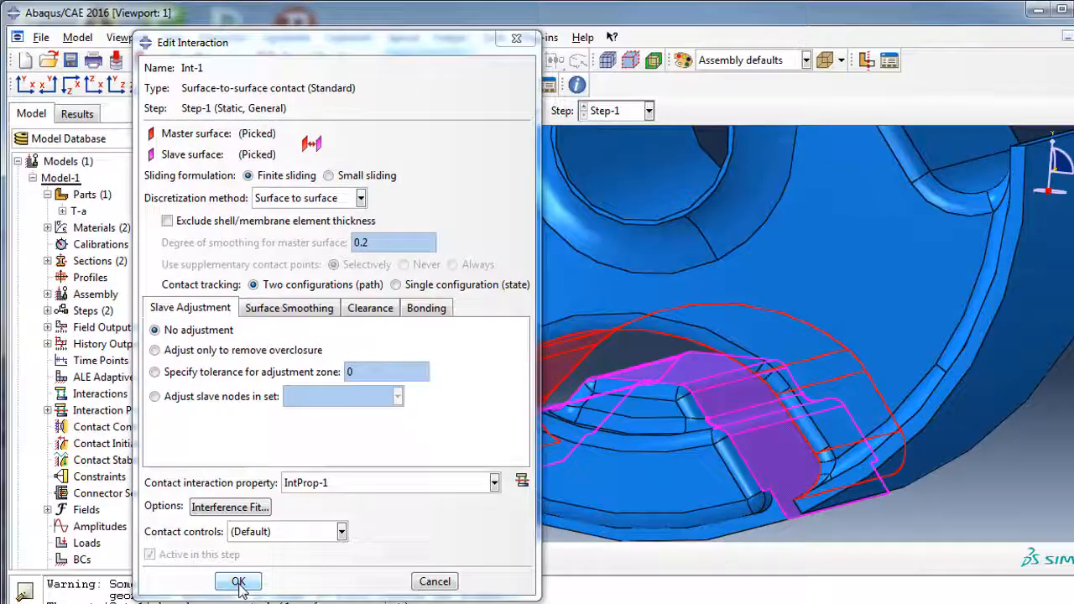
Accept the Int-1 contact settings and add reference point RP-2 at the hole's centre.
click(238, 582)
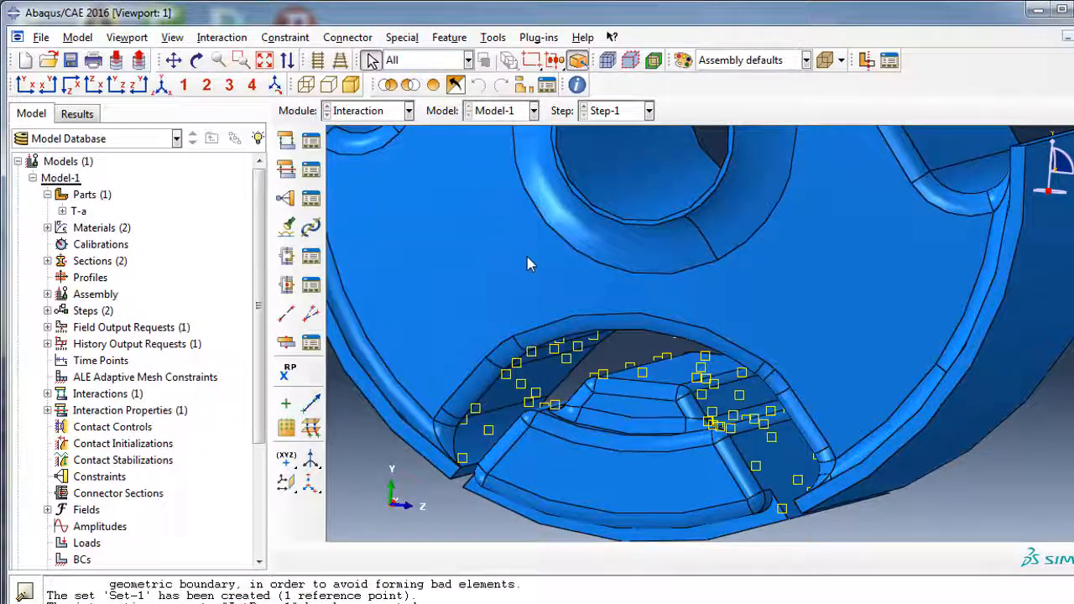
scroll(532, 266, down, 5)
ctrl+alt+drag(535, 275, 567, 291)
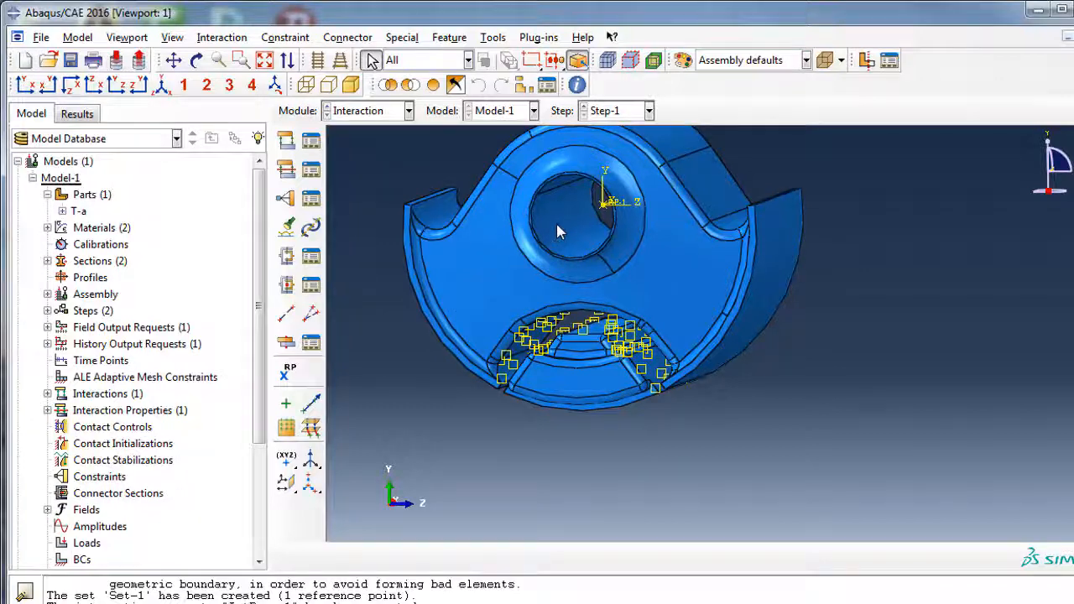
ctrl+alt+drag(633, 288, 555, 309)
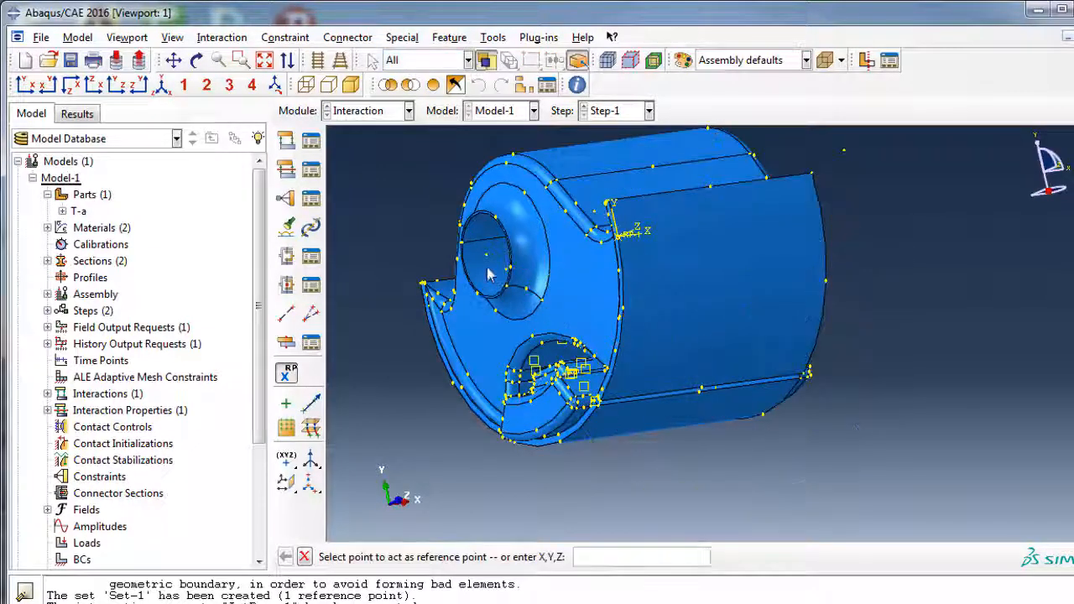
click(486, 256)
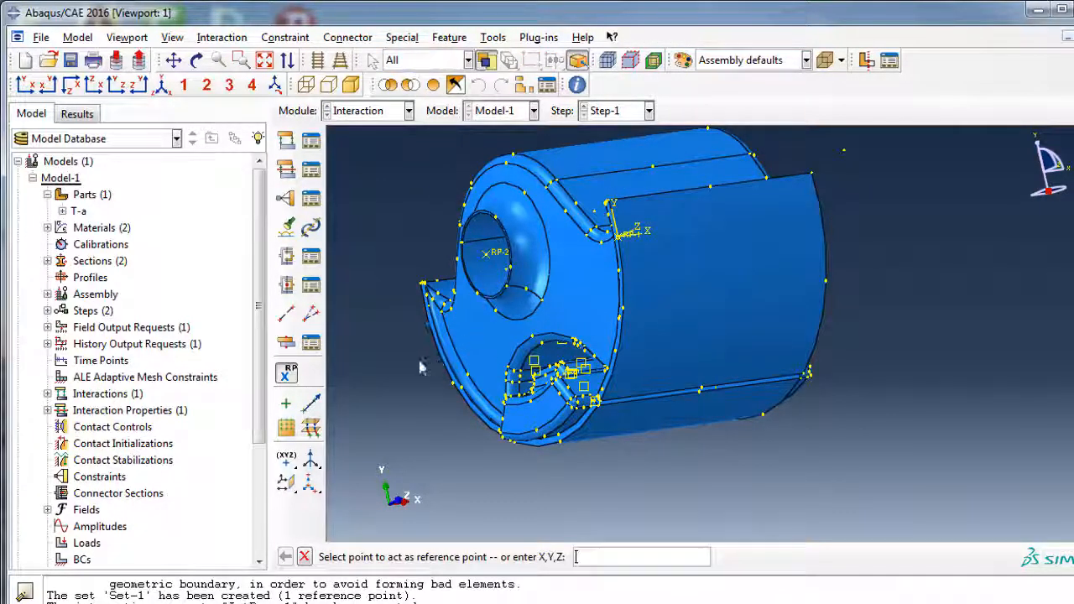
click(286, 200)
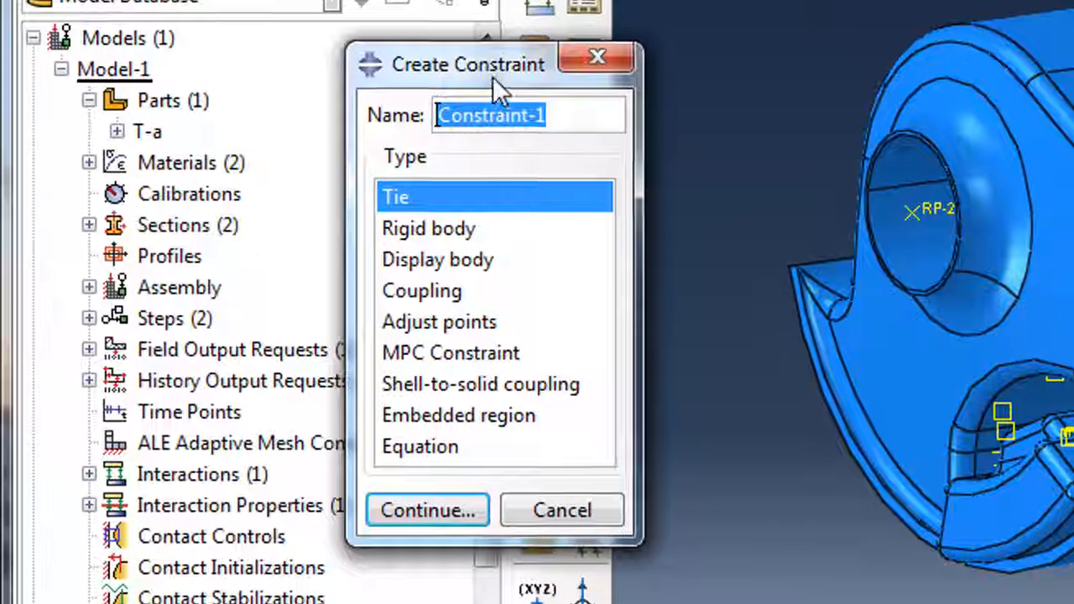
Start a Rigid body constraint and choose Body (elements) as its region type.
drag(278, 183, 160, 156)
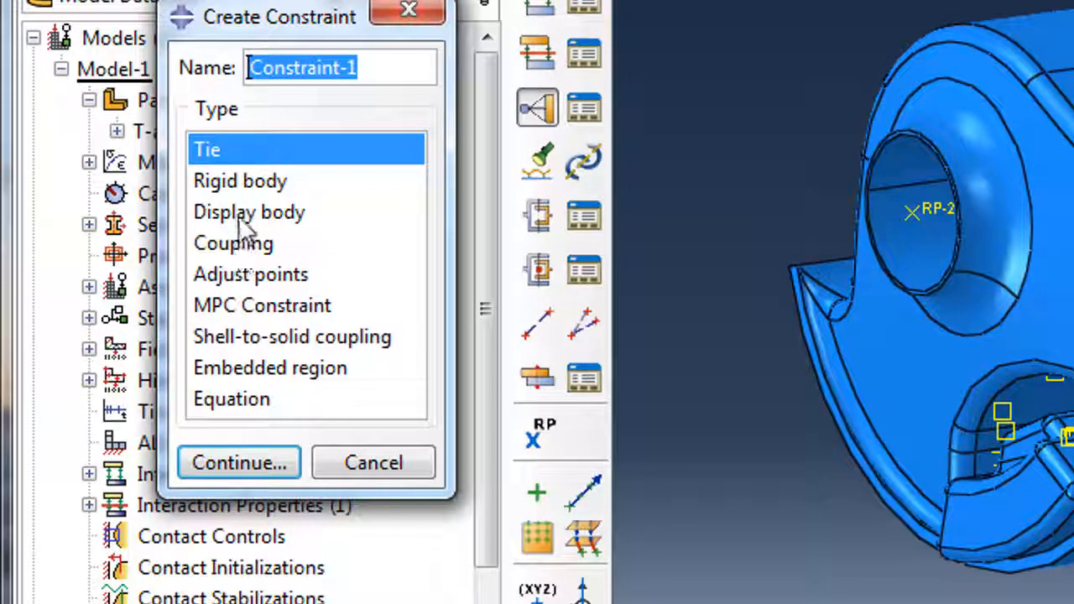
click(242, 183)
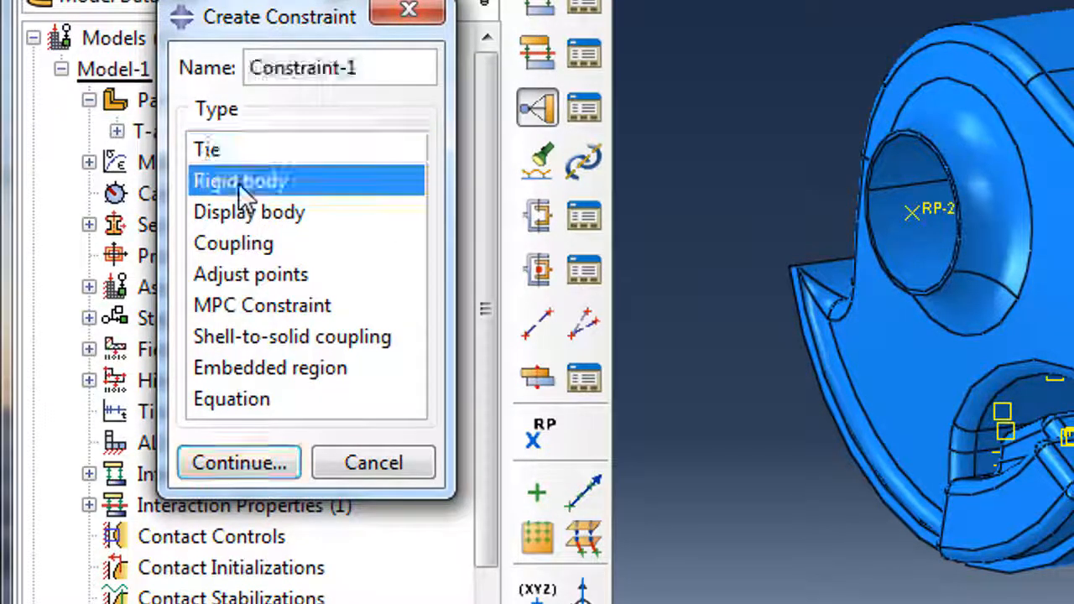
click(239, 463)
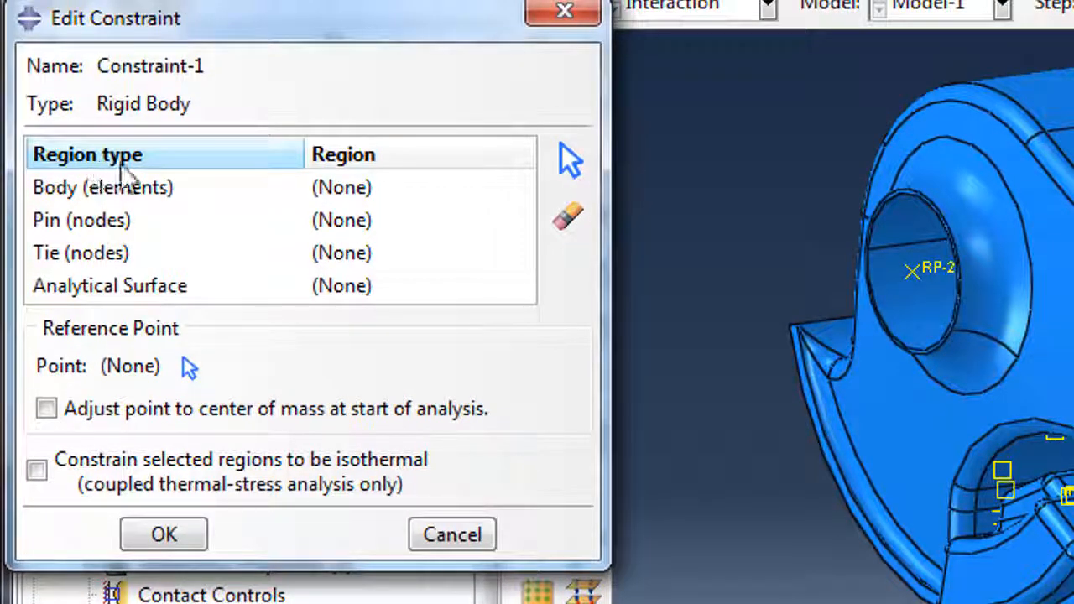
click(115, 192)
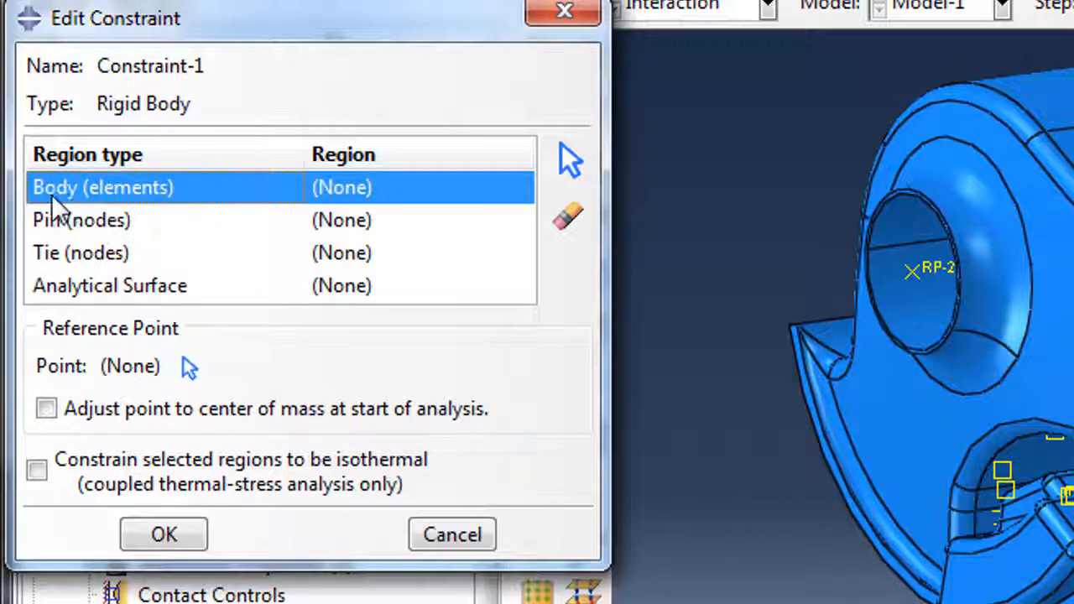
click(570, 167)
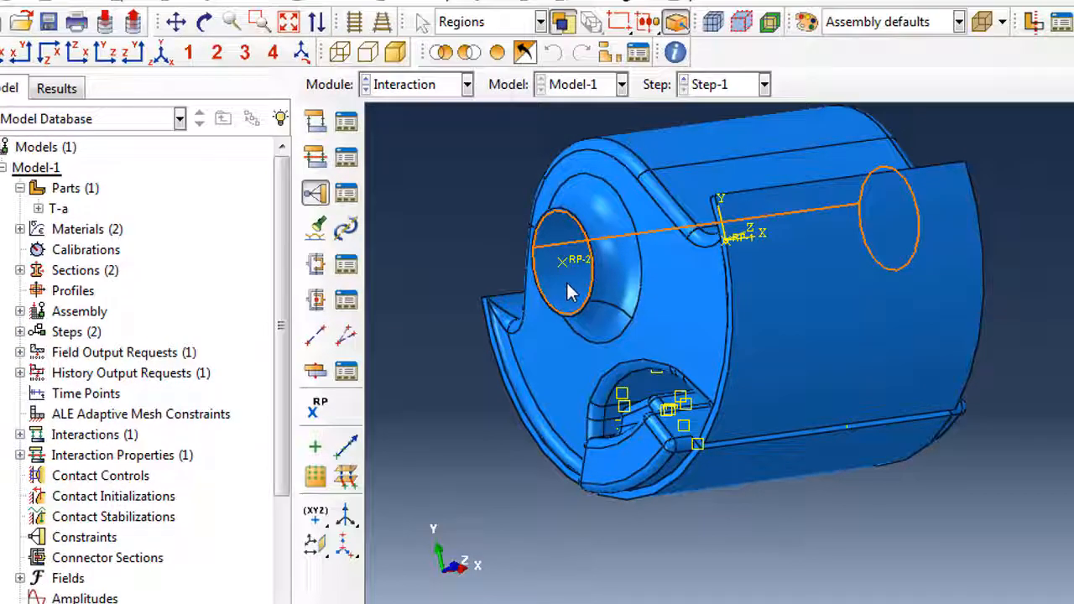
click(570, 290)
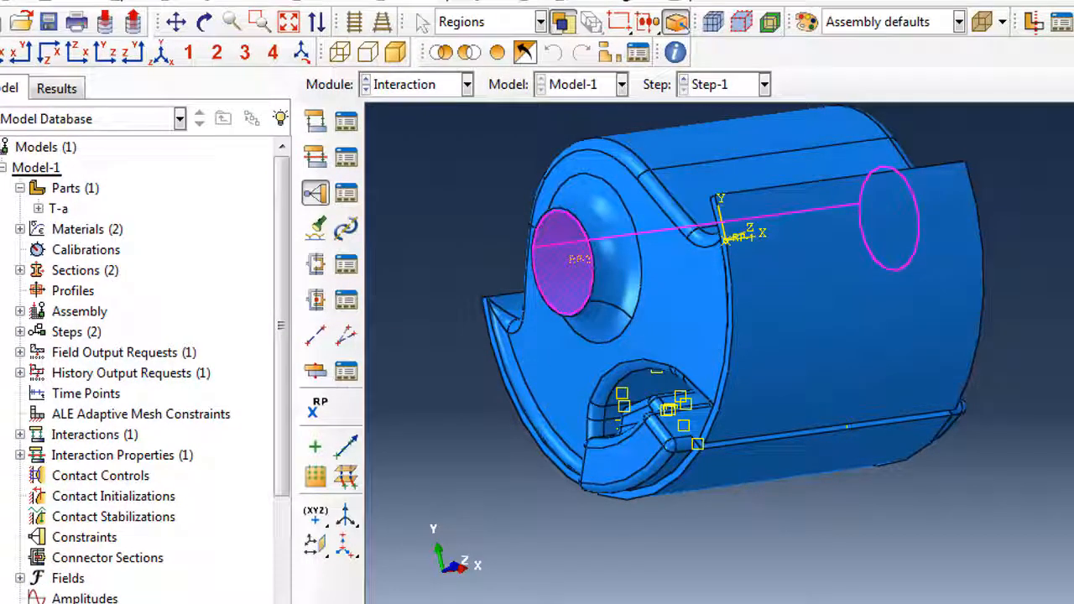
Using the Skins filter, tie the bore's circular skin to the centre reference point as Constraint-1.
click(540, 22)
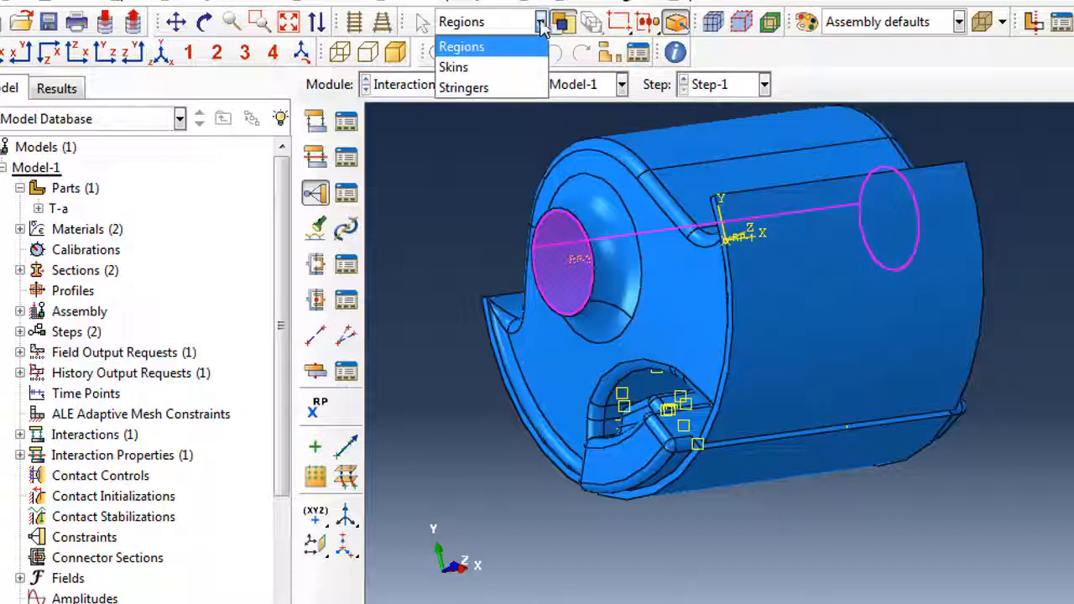
click(455, 67)
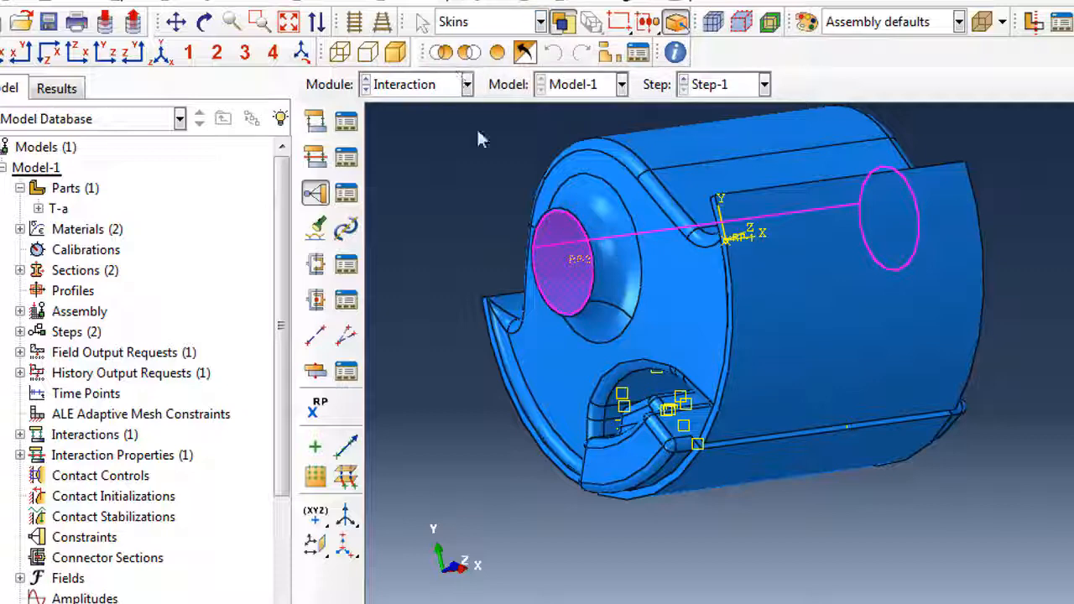
click(564, 269)
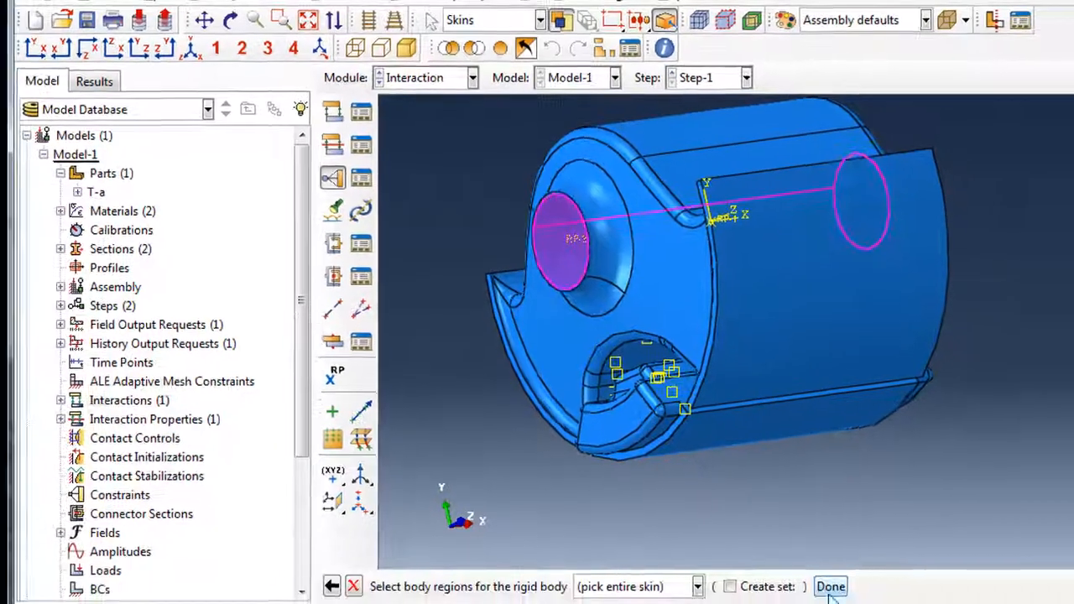
click(851, 603)
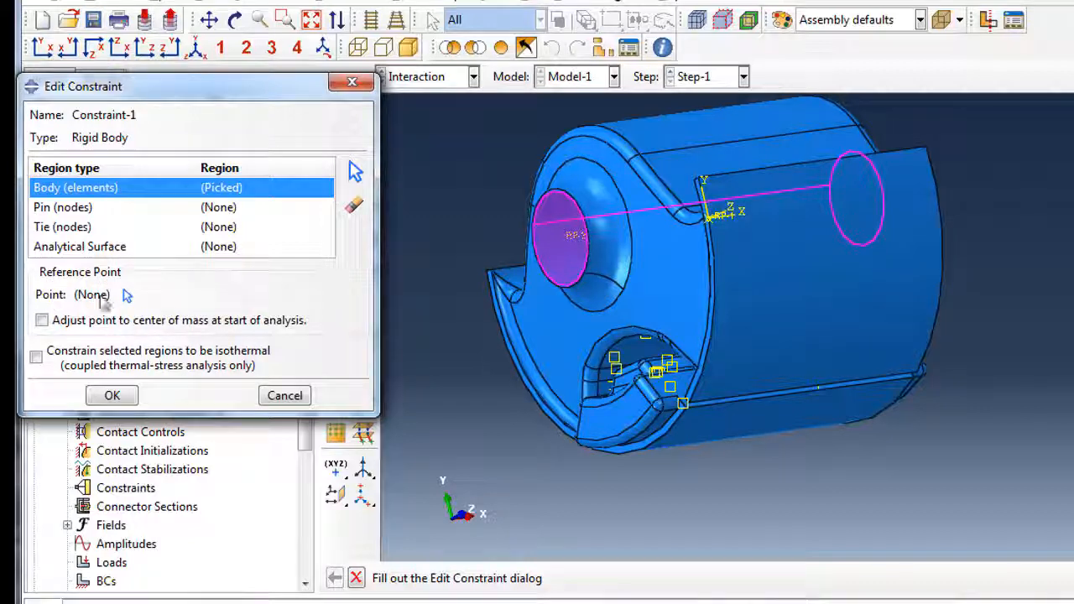
click(129, 296)
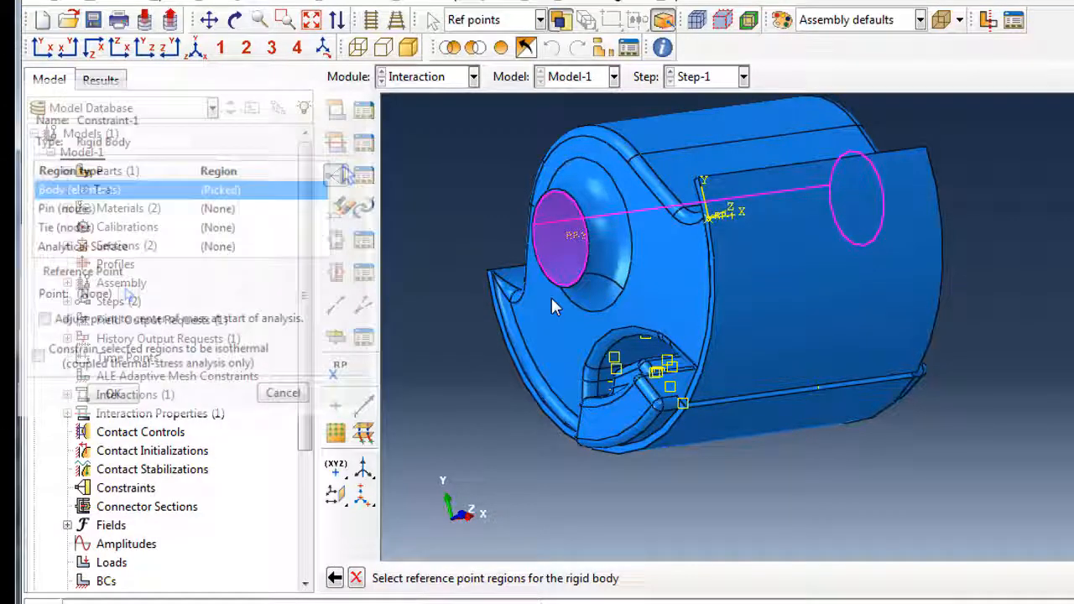
click(722, 214)
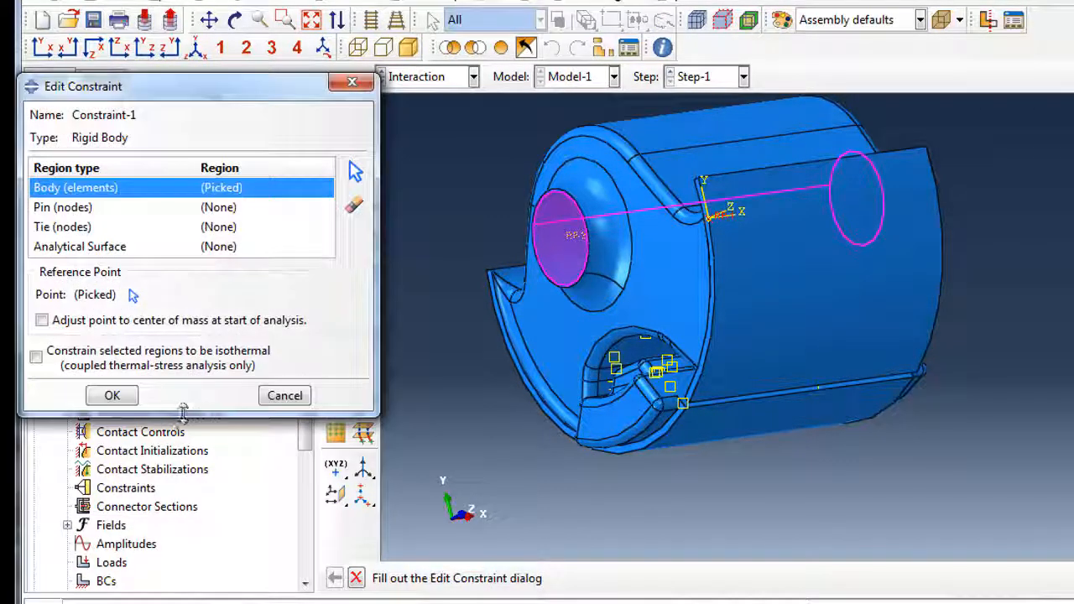
click(124, 403)
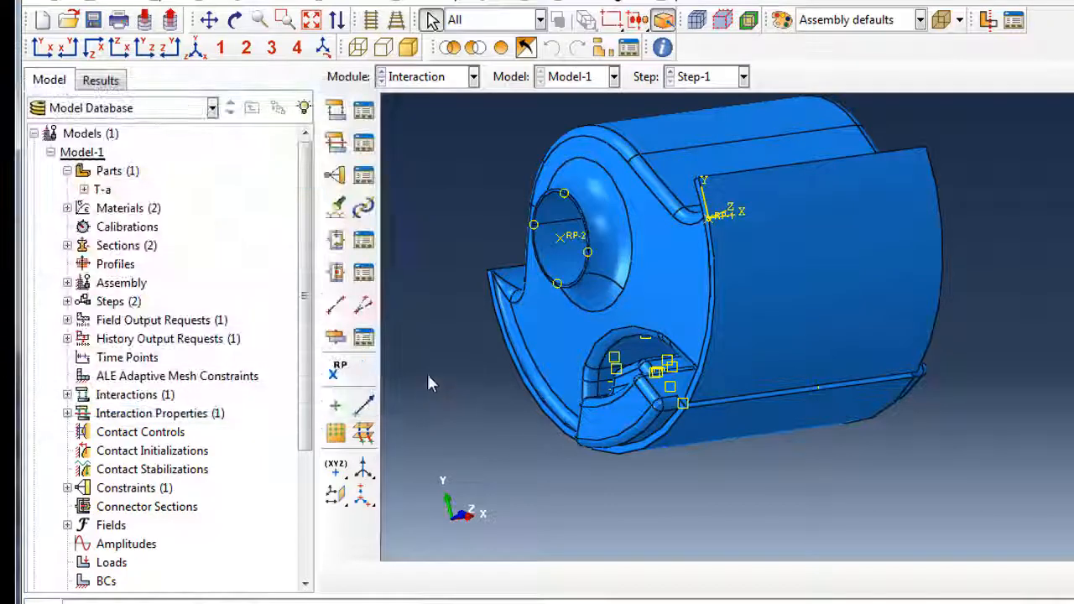
Begin a Rigid body constraint named Constraint-Outer on Body (elements), filtering selection to Skins.
click(335, 174)
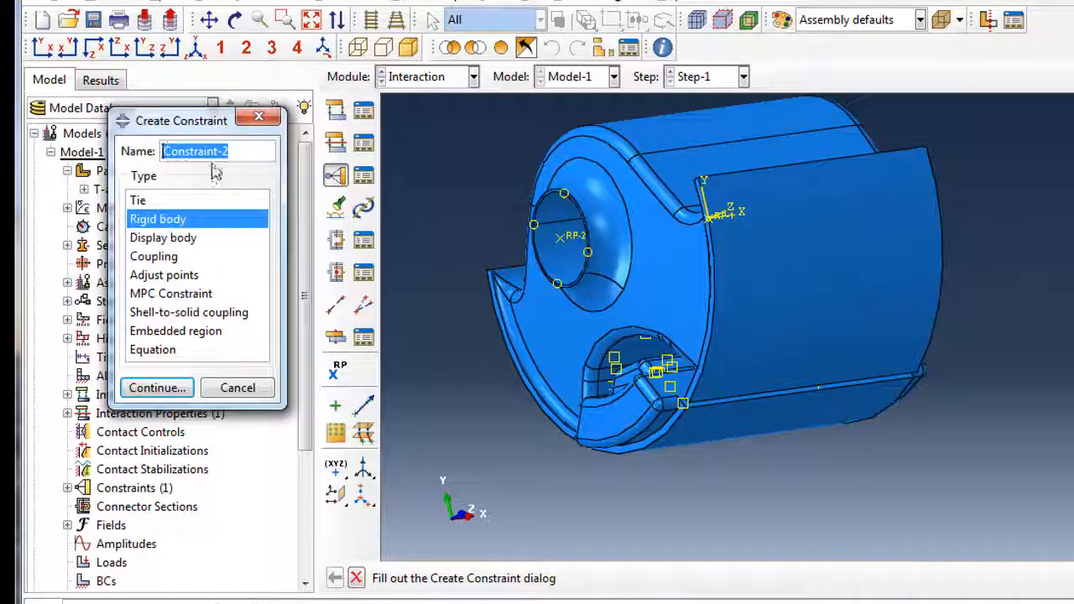
click(225, 154)
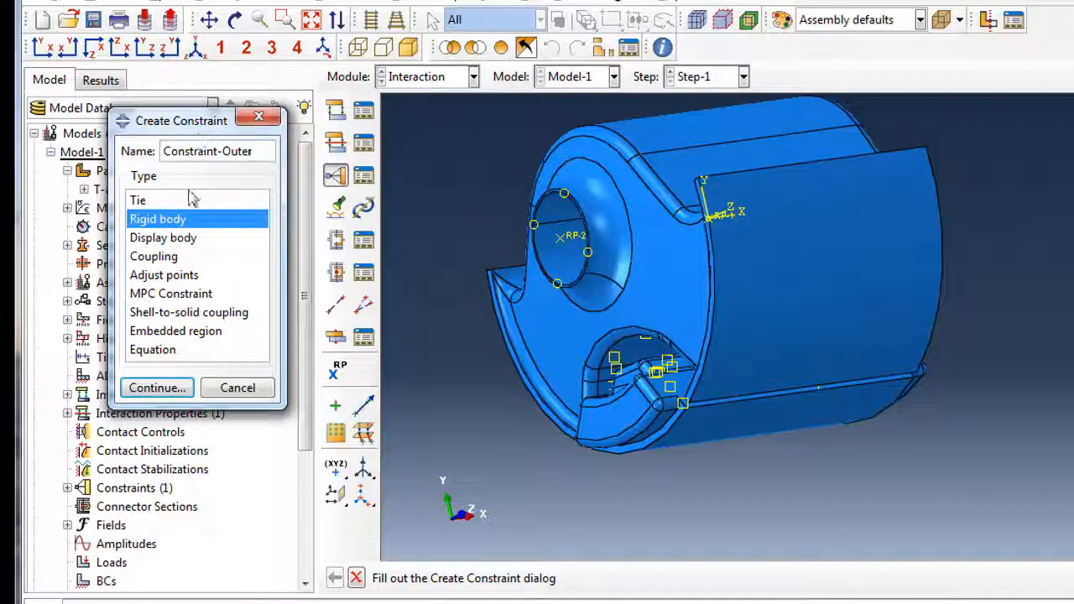
click(158, 389)
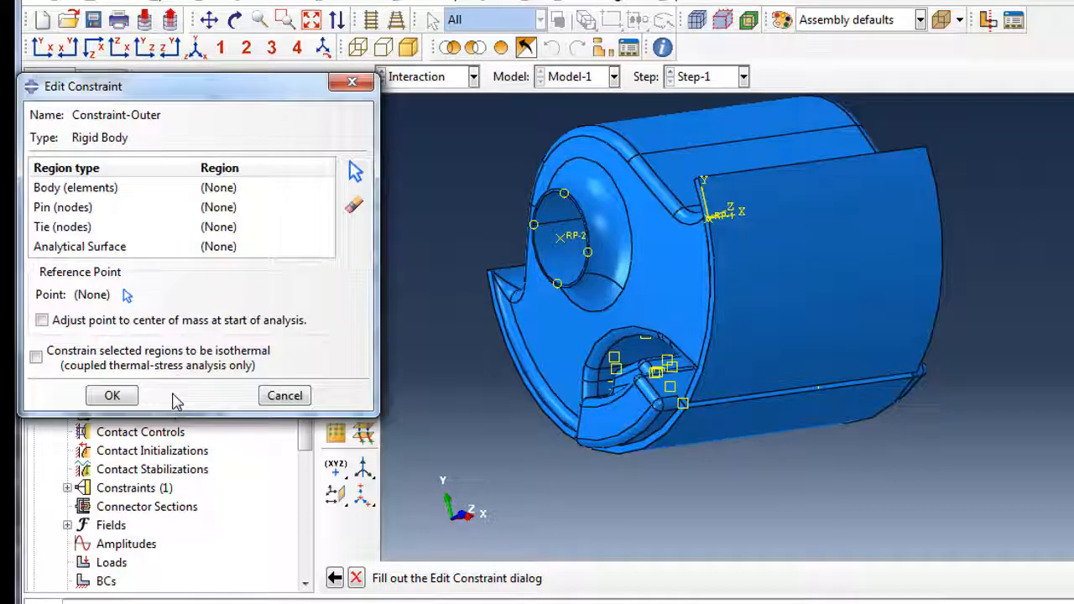
click(172, 189)
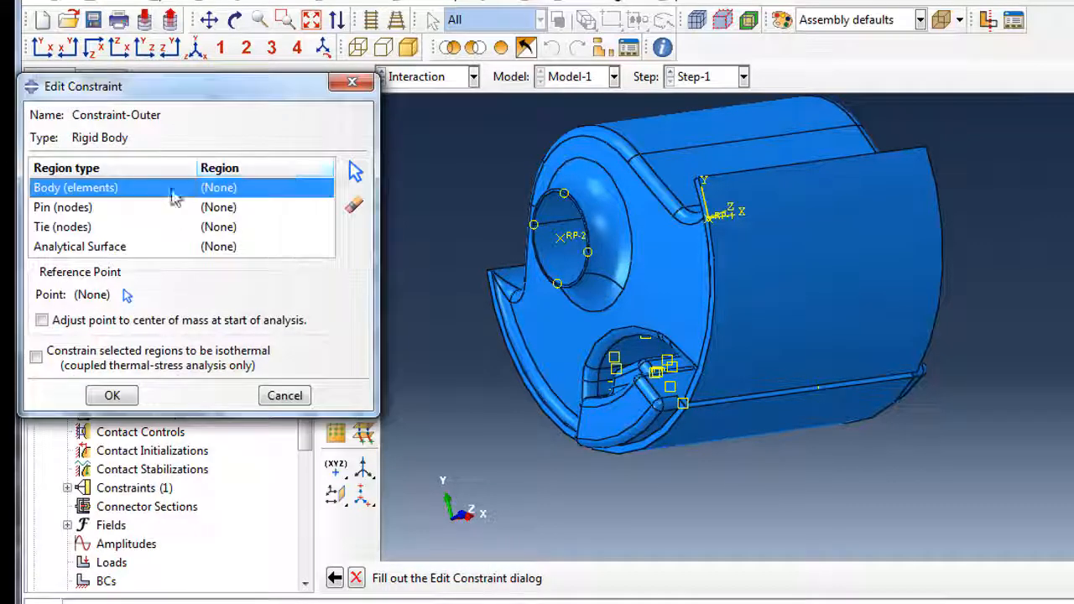
click(355, 172)
click(496, 19)
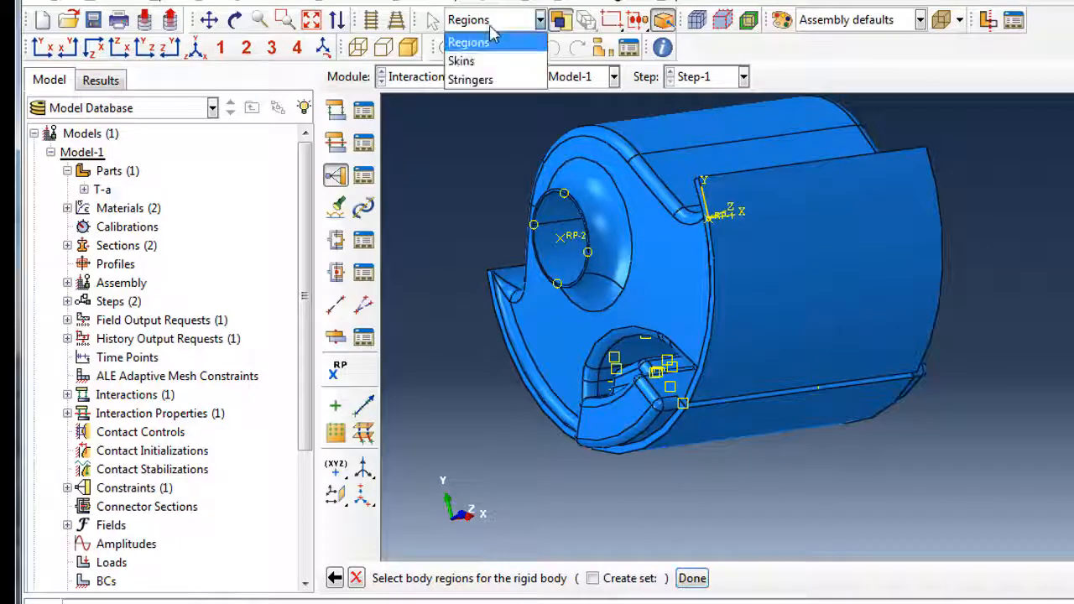
click(474, 62)
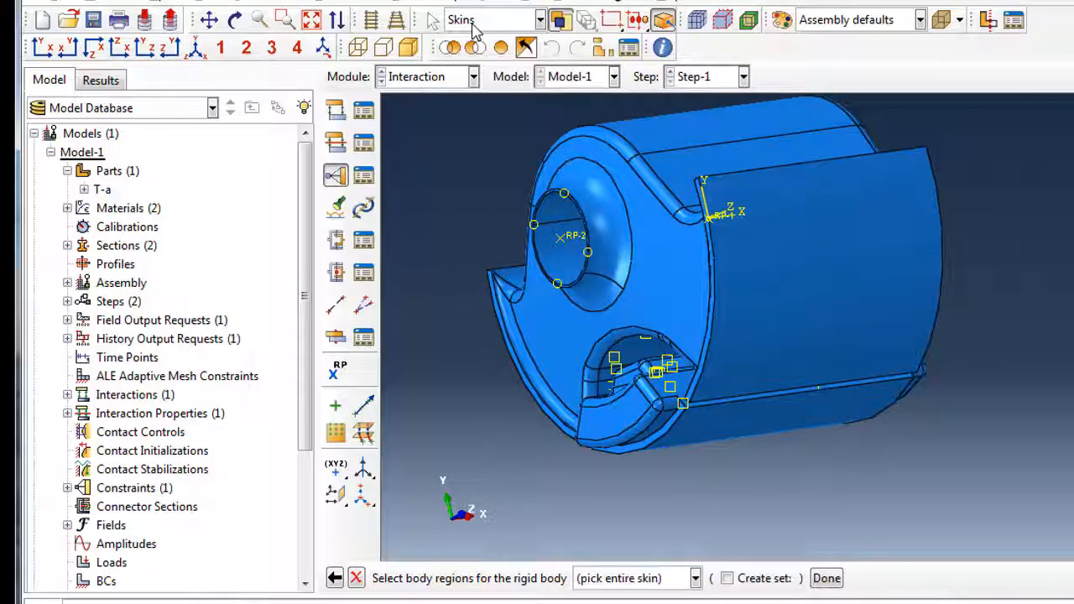
Bind the large curved outer skin to reference point RP-2 and create the constraint.
click(780, 294)
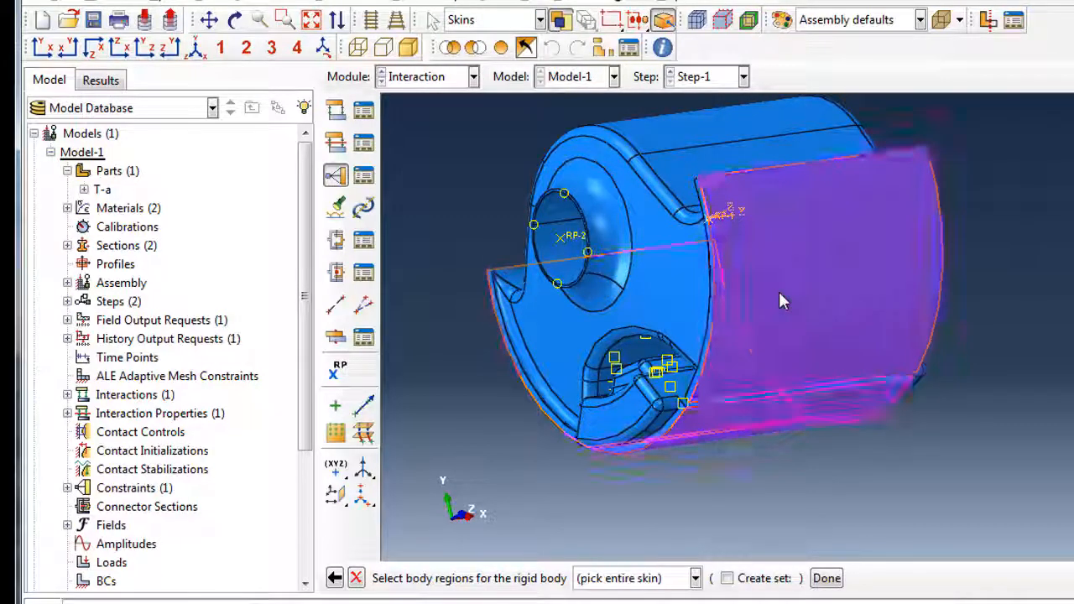
click(827, 579)
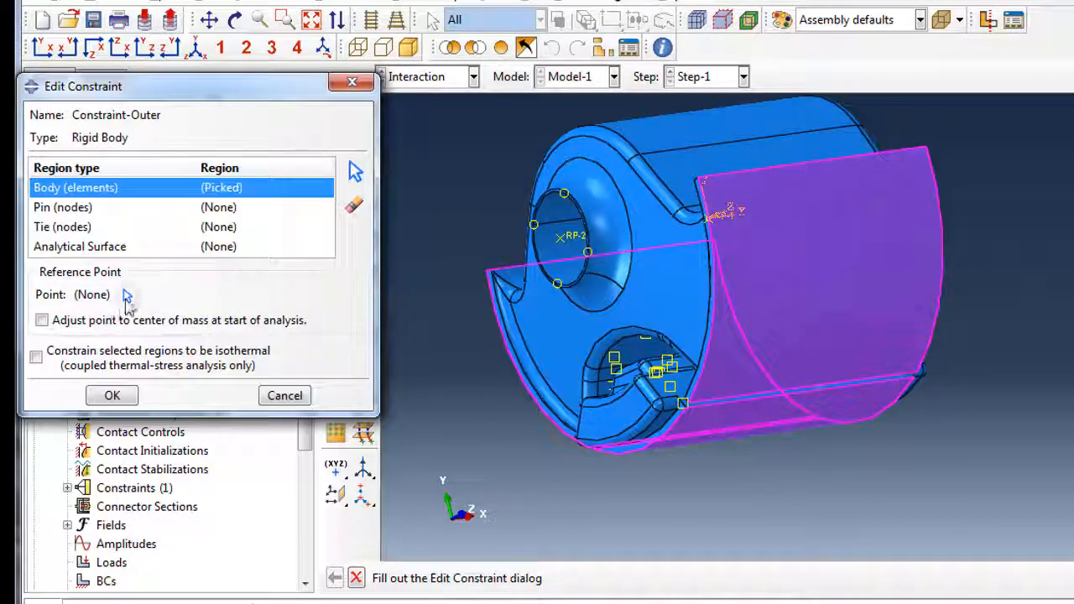
click(127, 294)
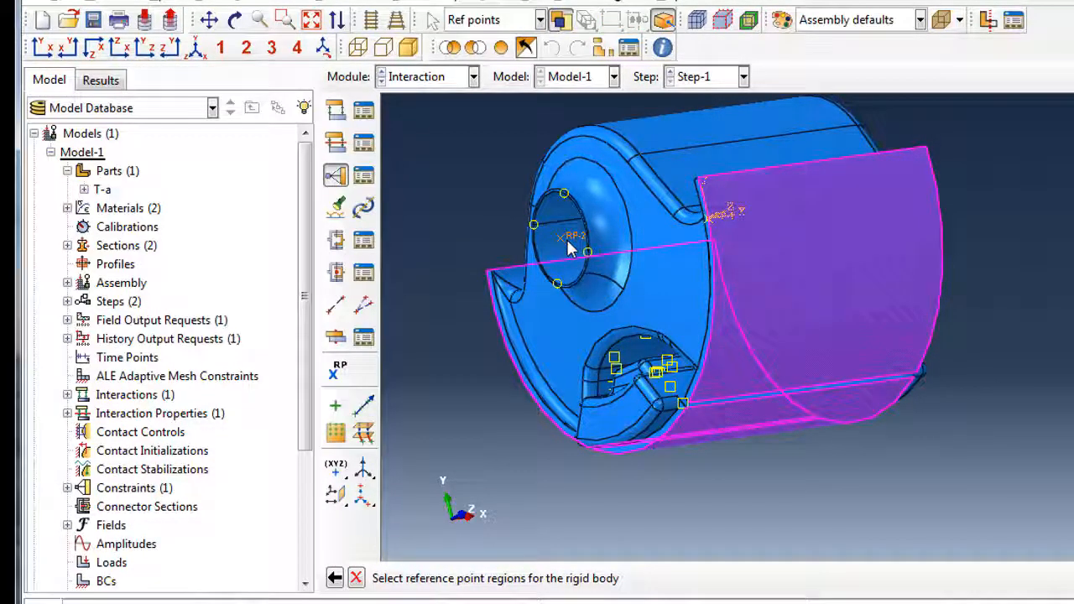
click(568, 245)
click(126, 396)
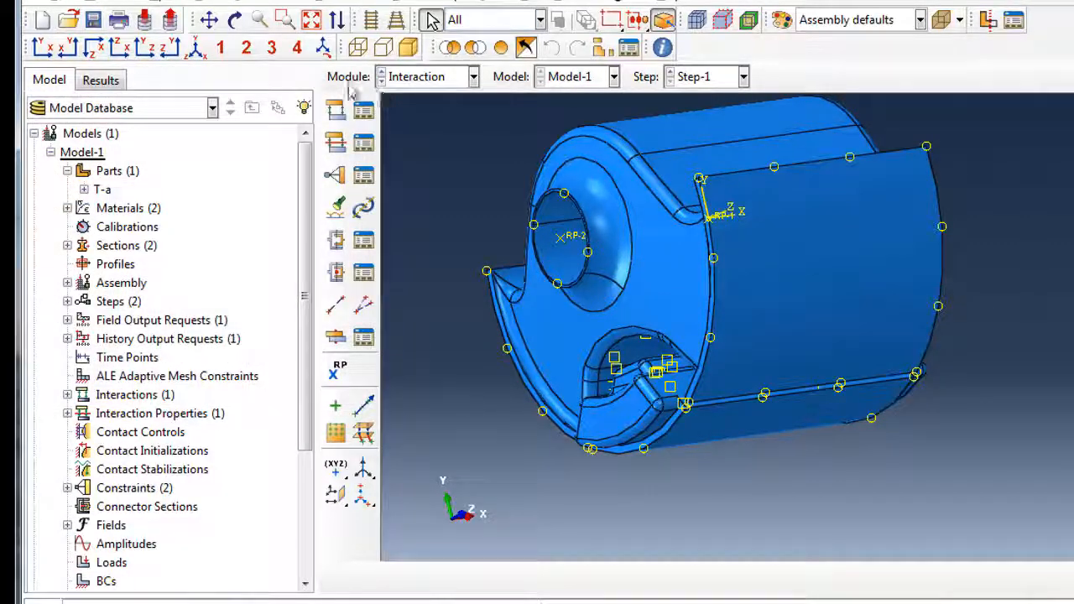
click(195, 48)
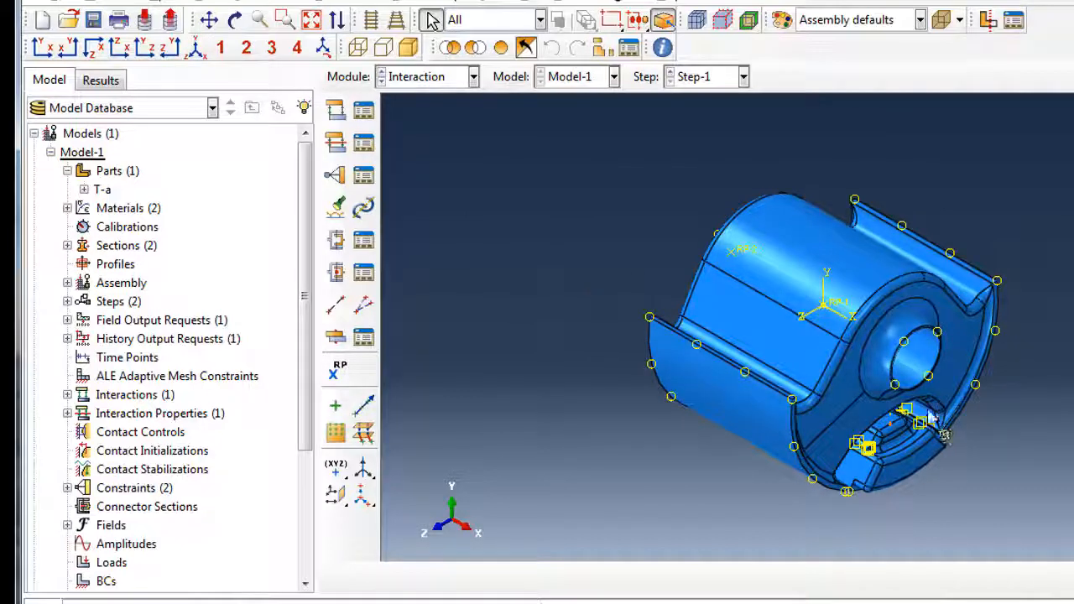
ctrl+alt+drag(904, 409, 877, 394)
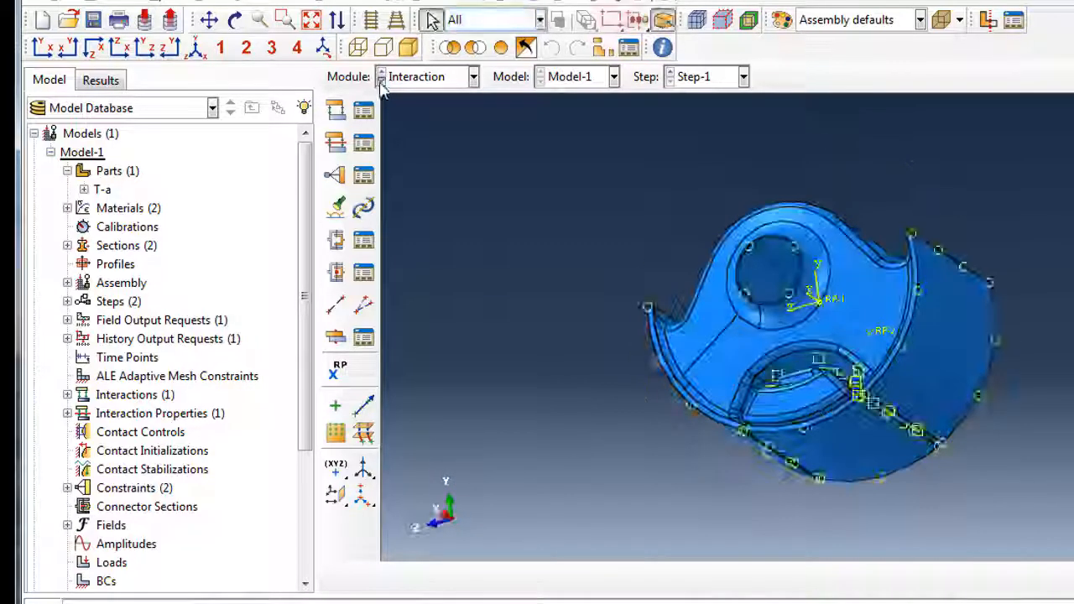
Create Load-1 in Step-1: a concentrated force on RP-1 with CF2 = -1500.
click(381, 82)
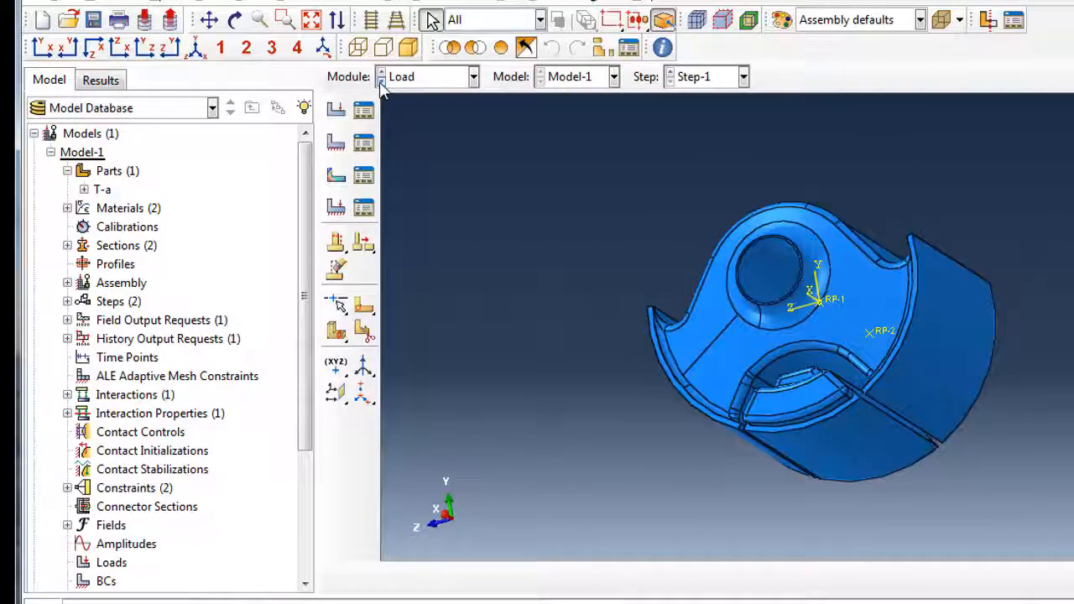
ctrl+alt+drag(621, 204, 697, 289)
click(194, 48)
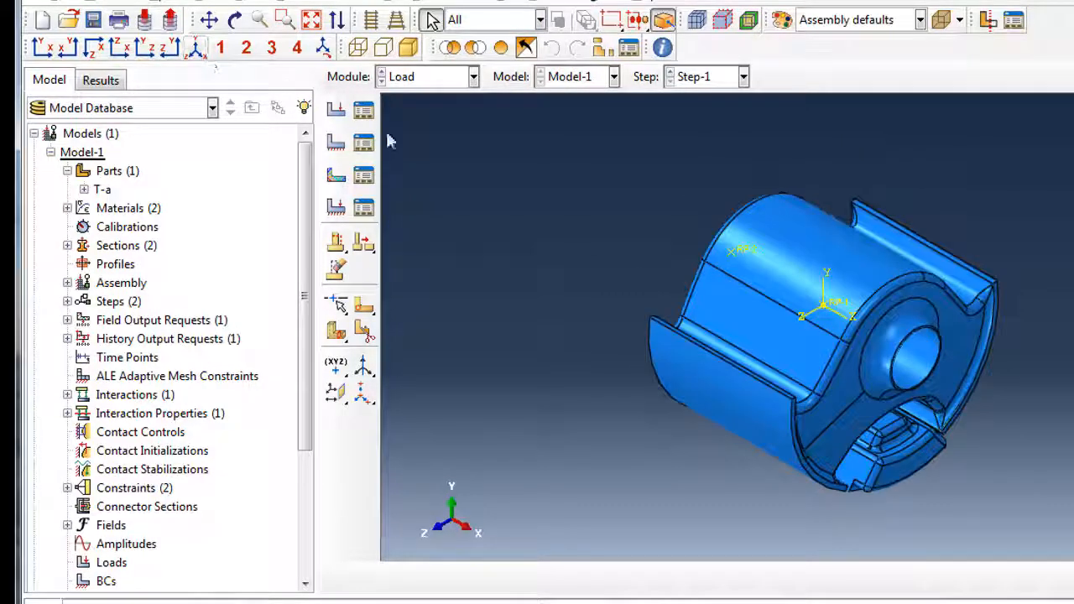
click(336, 110)
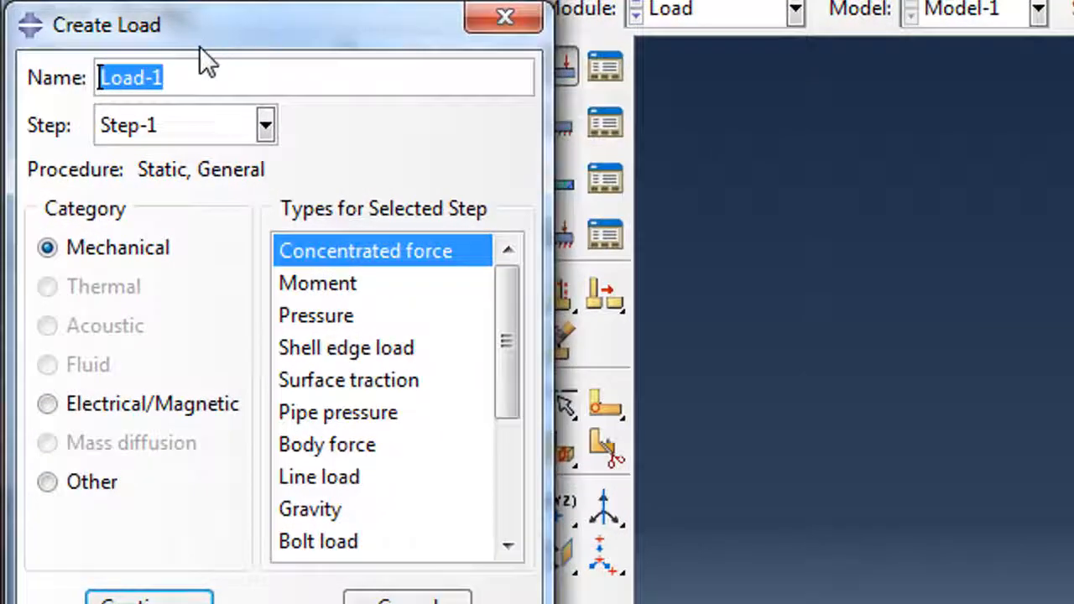
drag(171, 60, 282, 67)
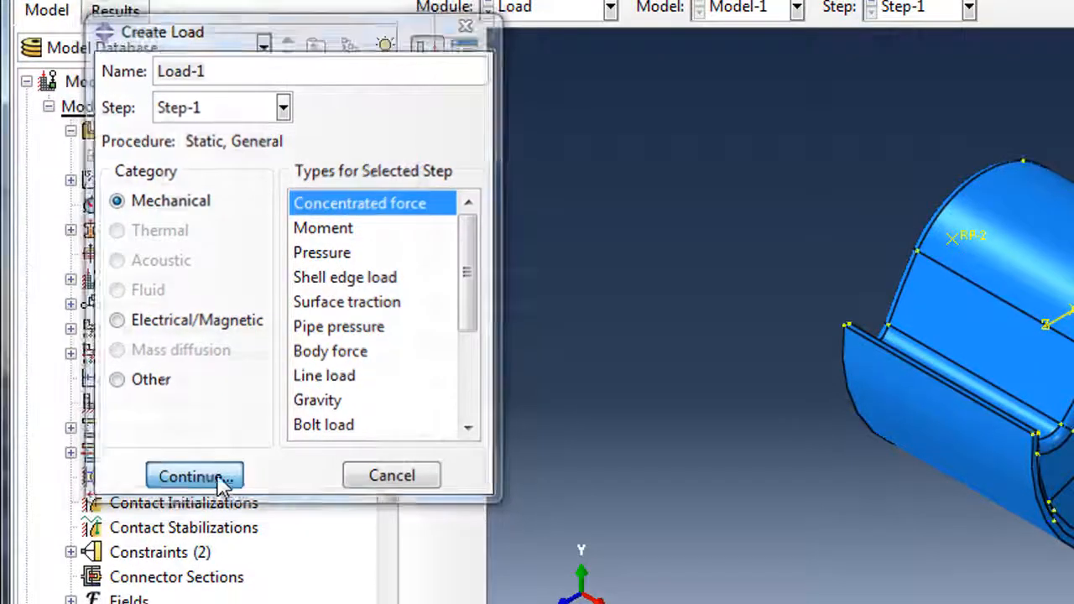
click(246, 599)
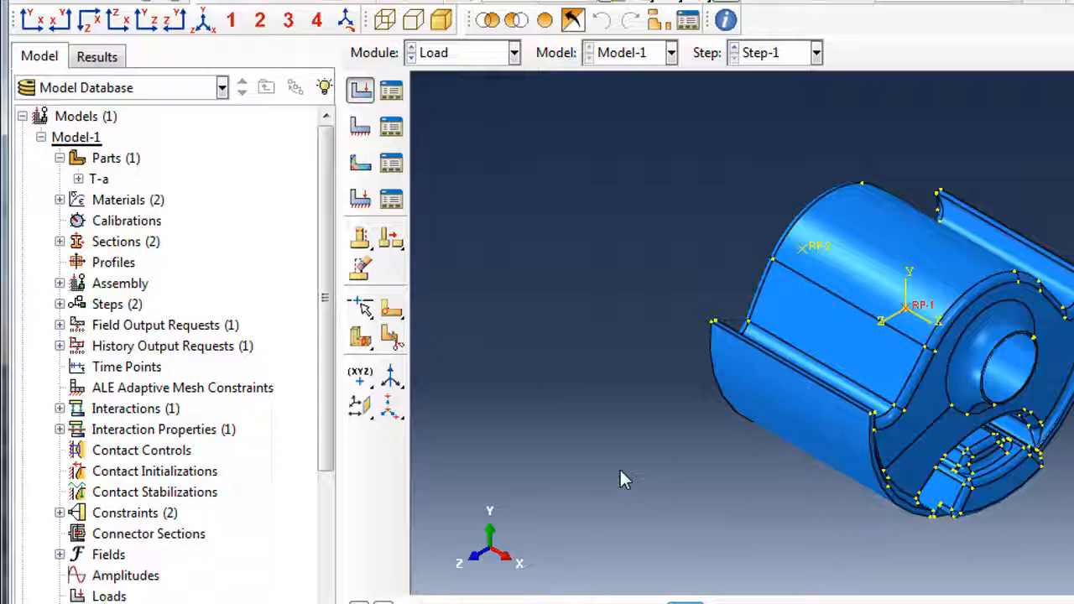
click(681, 599)
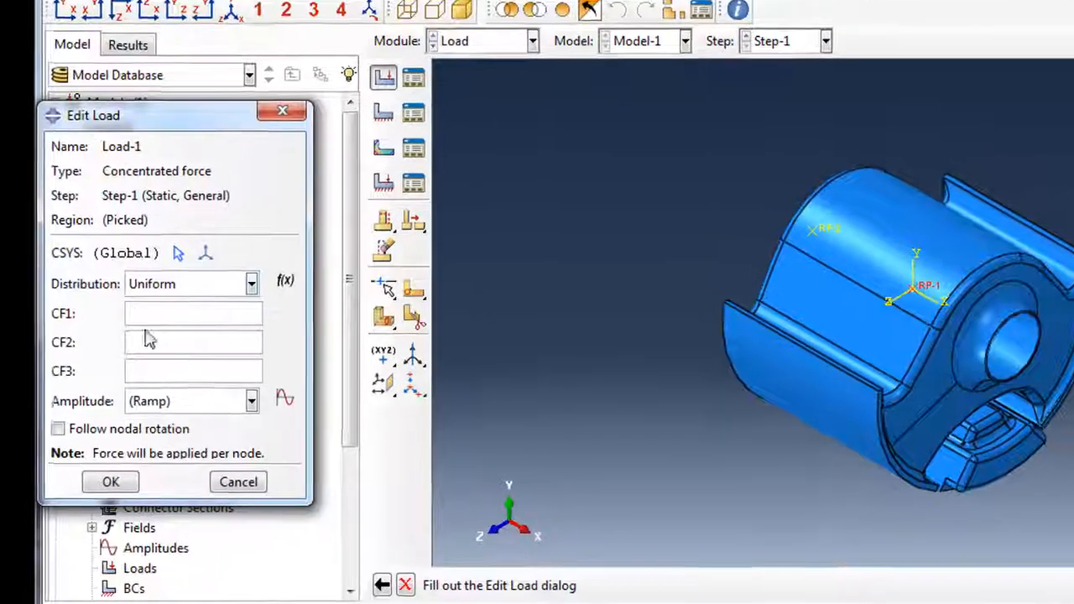
click(148, 339)
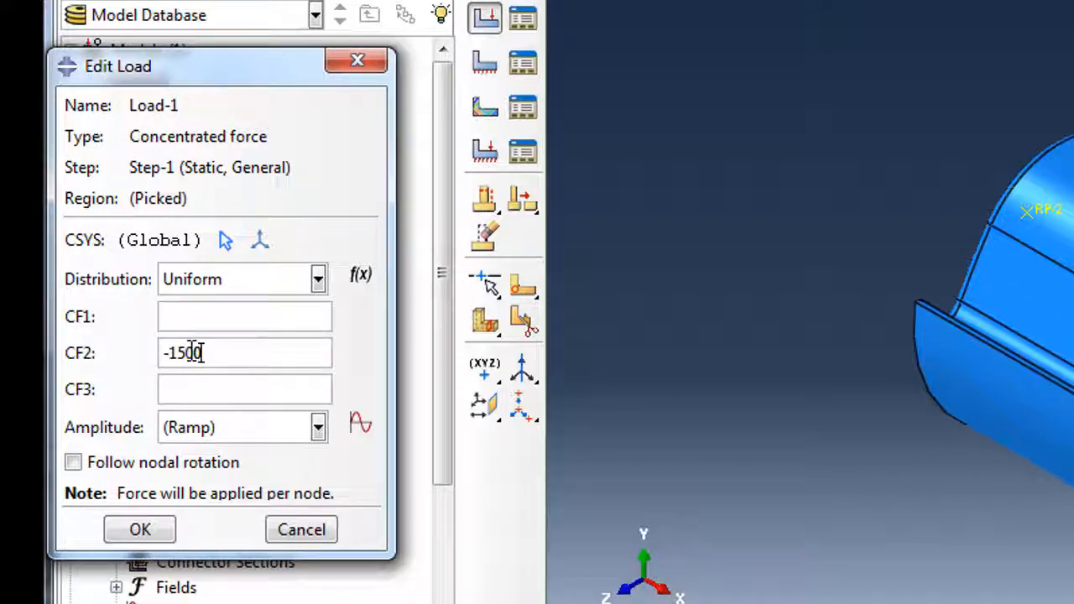
click(159, 537)
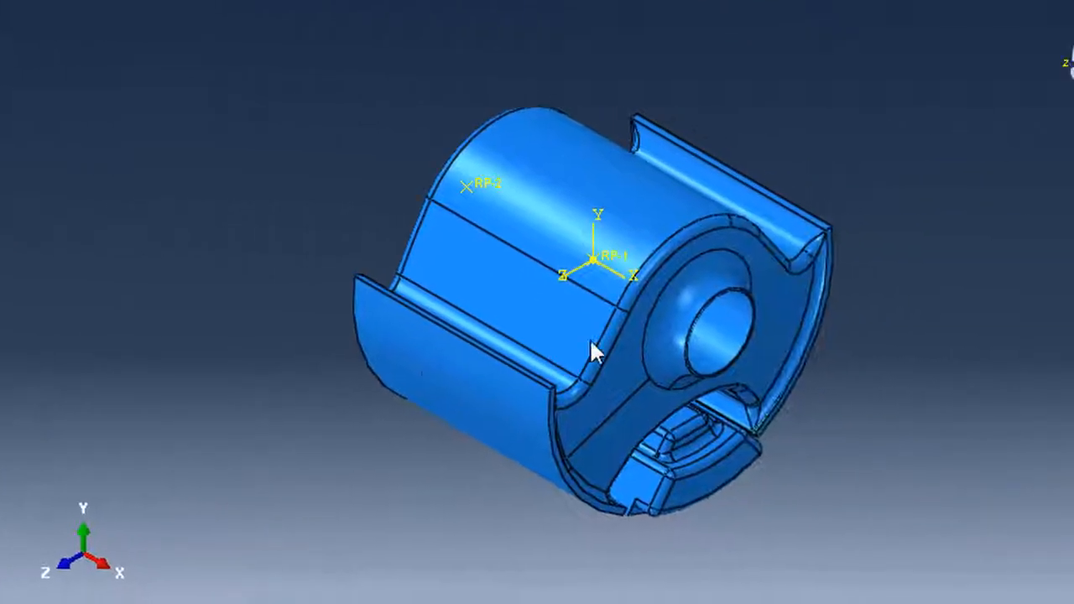
ctrl+alt+drag(590, 338, 412, 218)
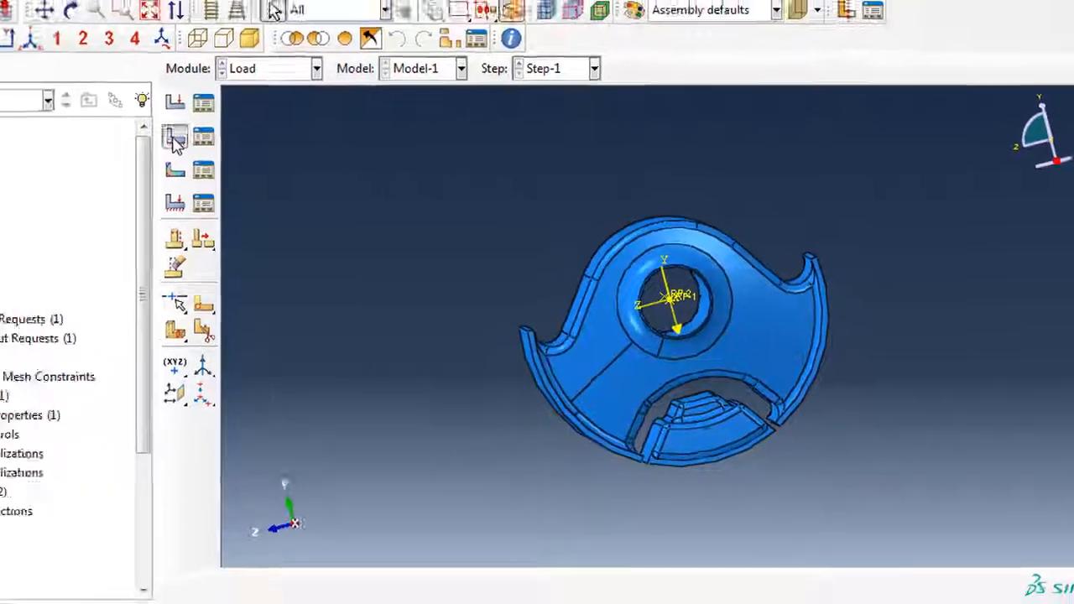
Create boundary condition BC-outer in Step-1, fixing reference point RP-2 with ENCASTRE.
click(242, 149)
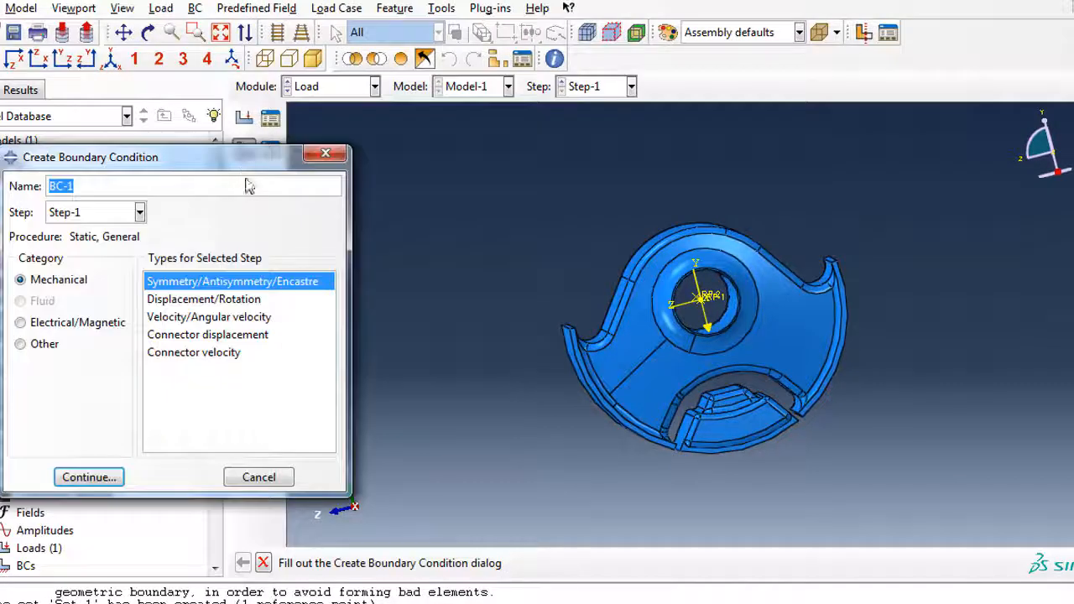
drag(219, 150, 218, 140)
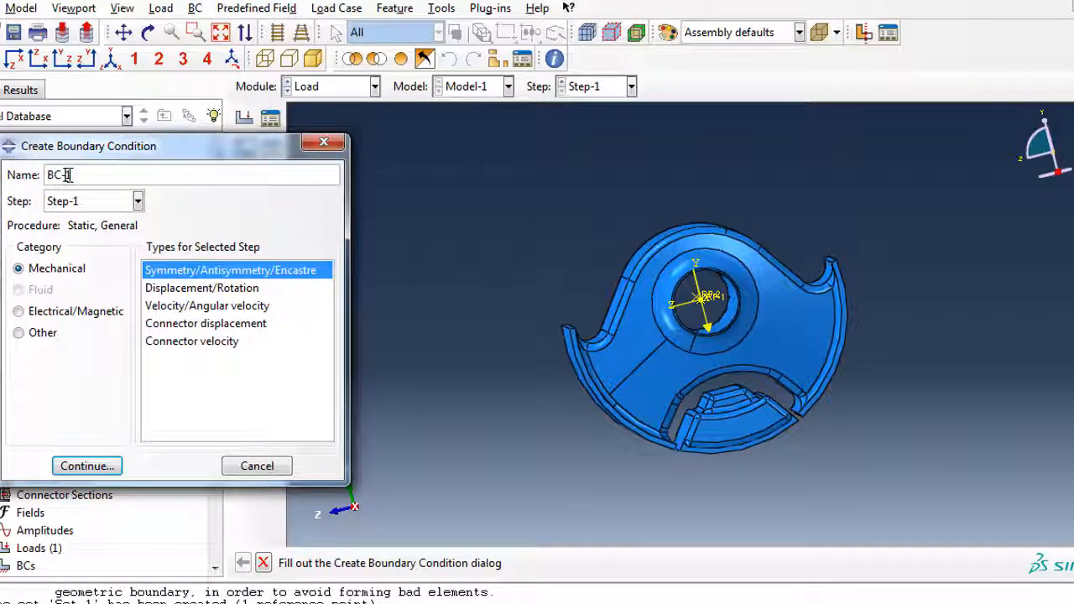
drag(67, 175, 154, 173)
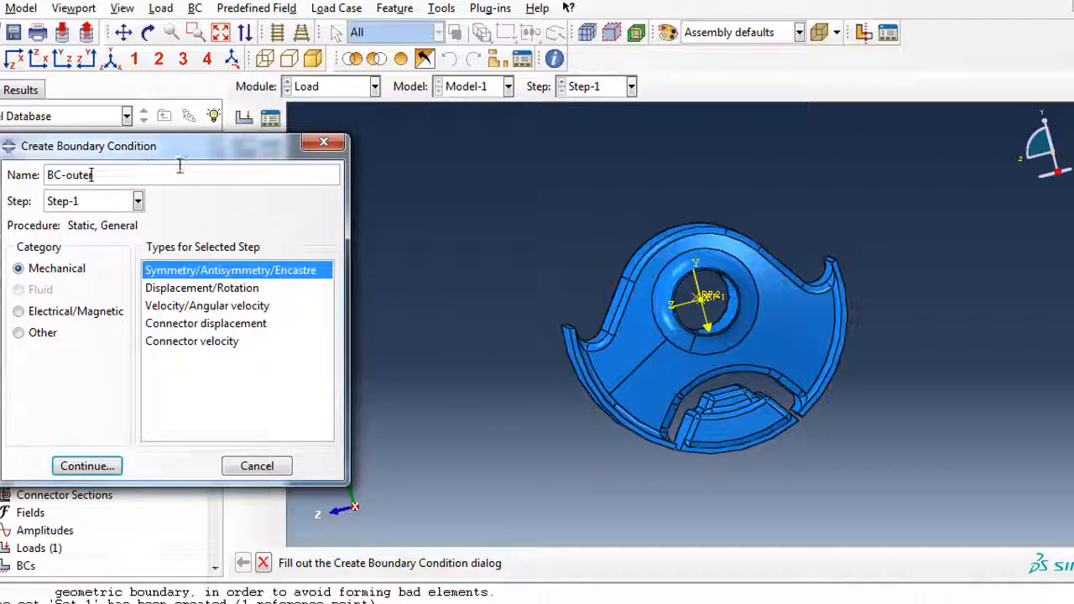
click(87, 468)
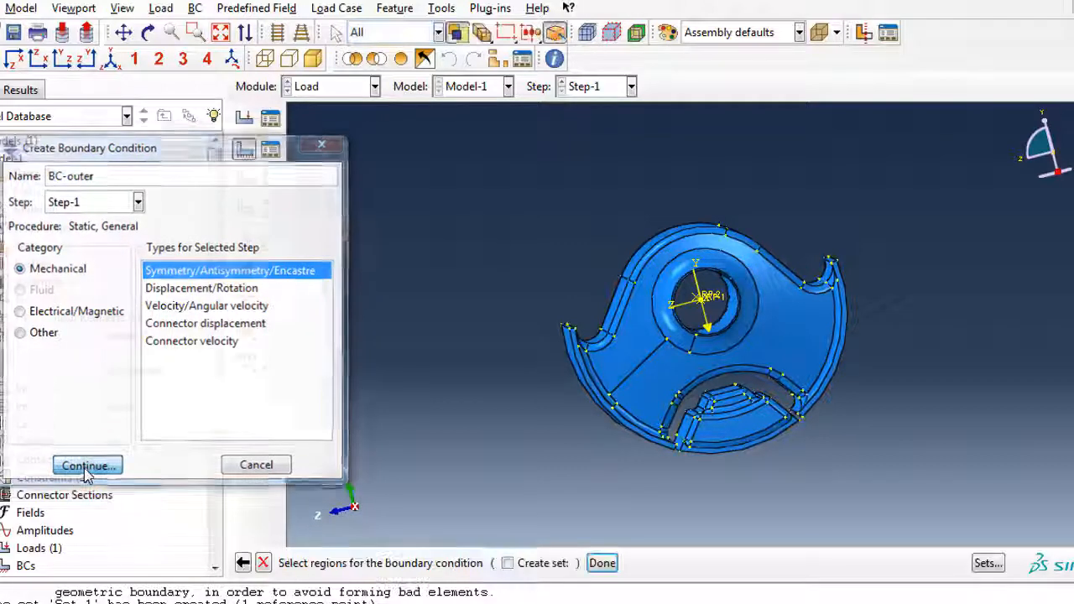
ctrl+alt+drag(657, 262, 818, 450)
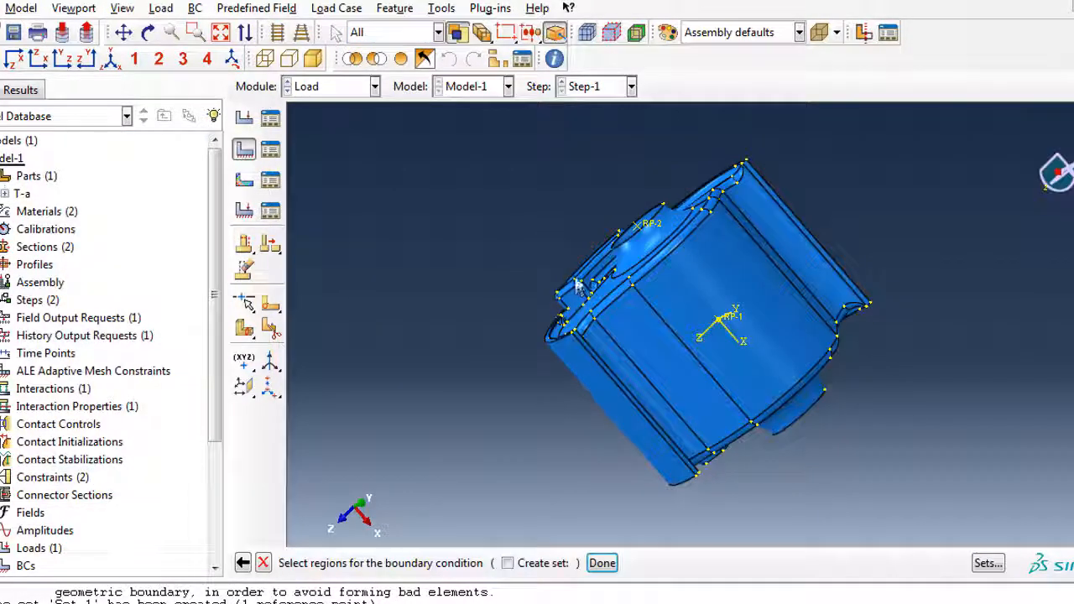
click(647, 224)
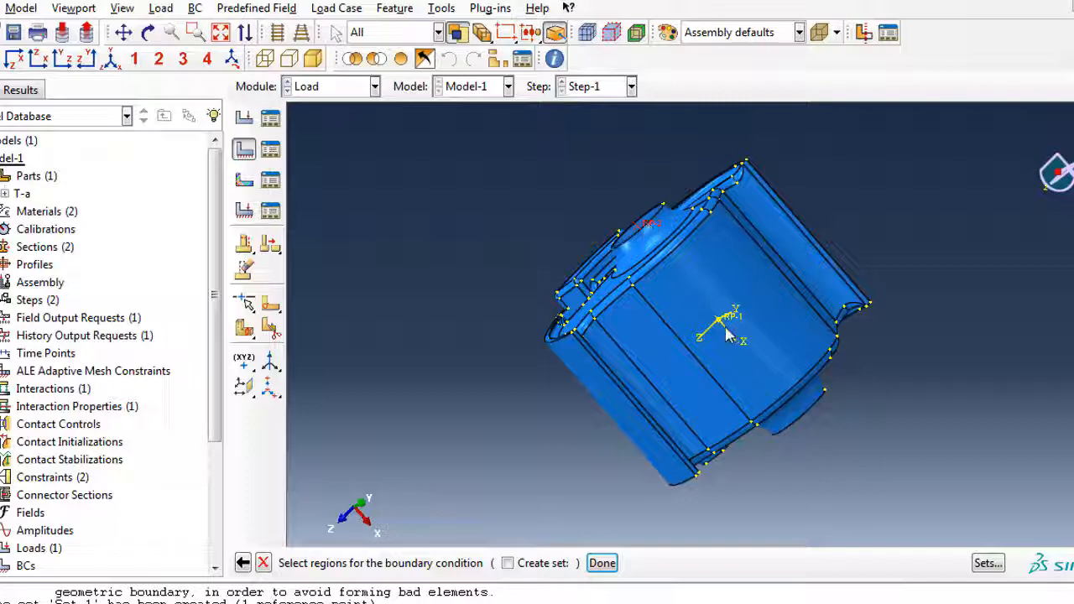
ctrl+alt+drag(731, 336, 644, 477)
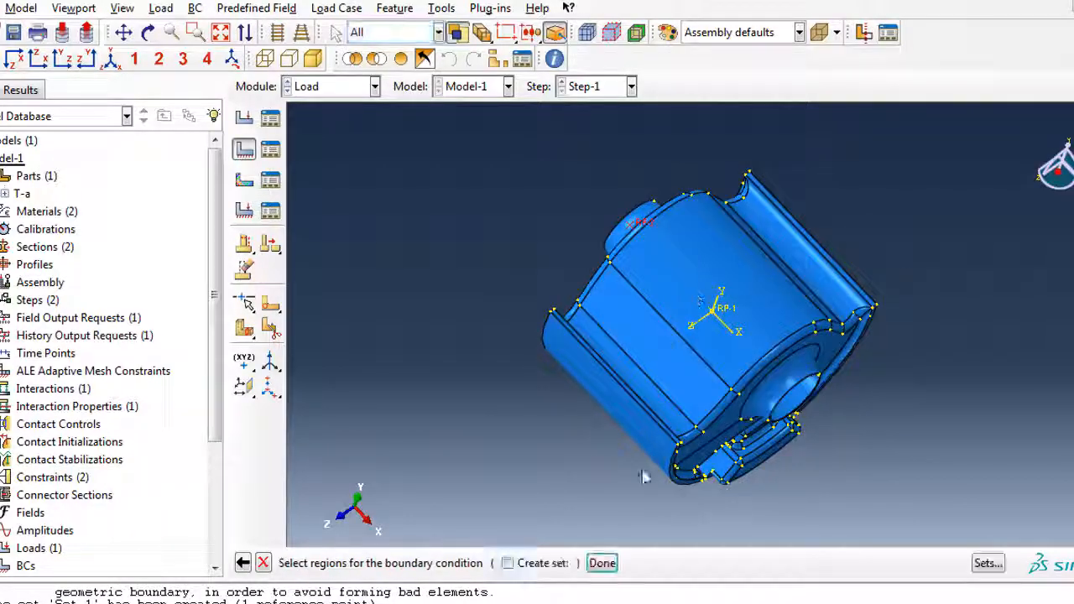
click(601, 564)
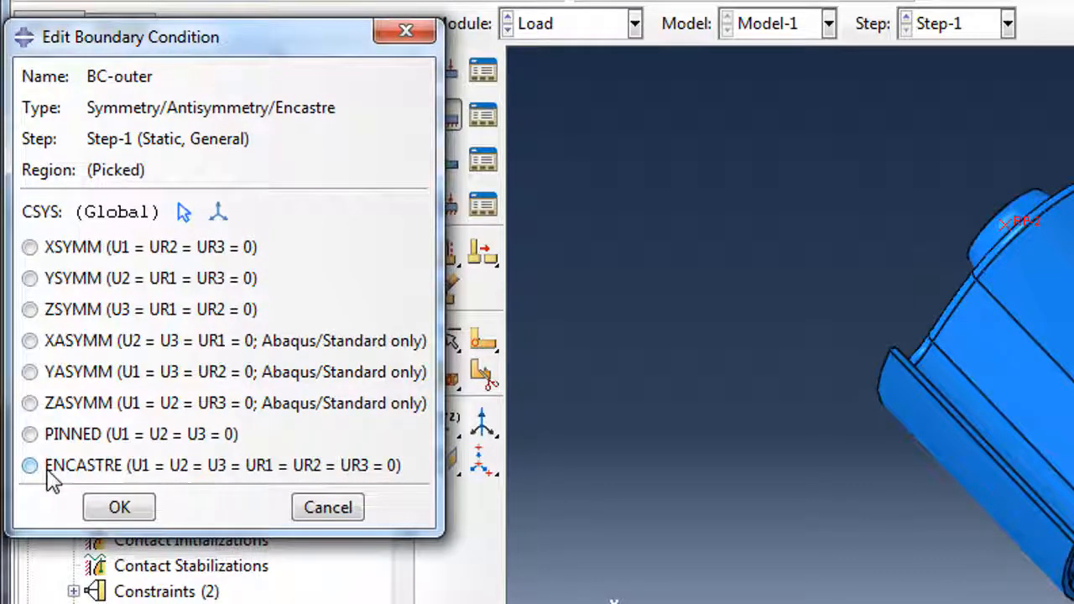
click(33, 469)
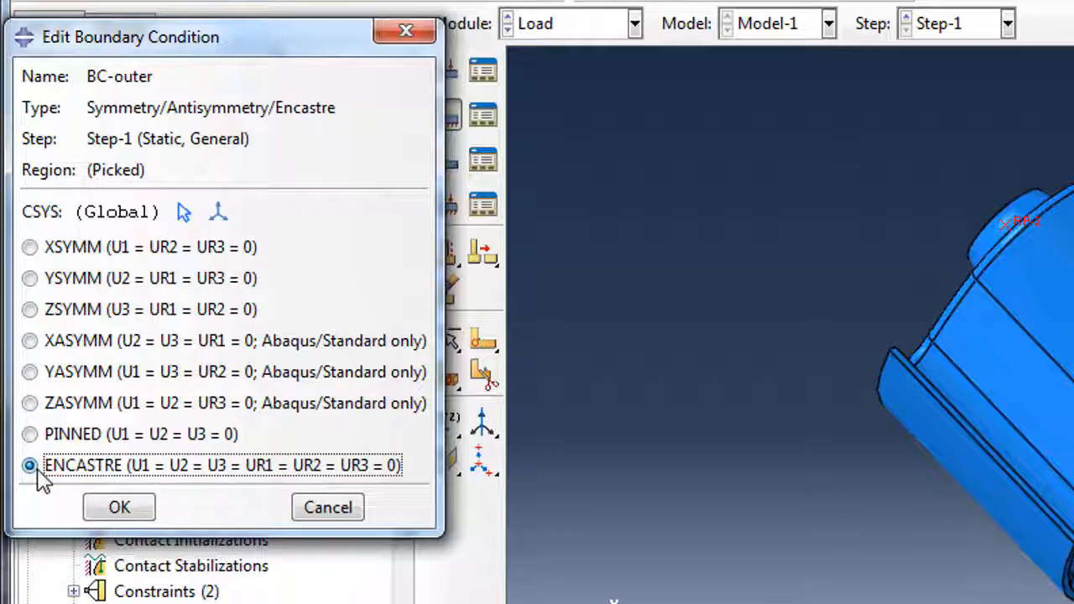
click(124, 516)
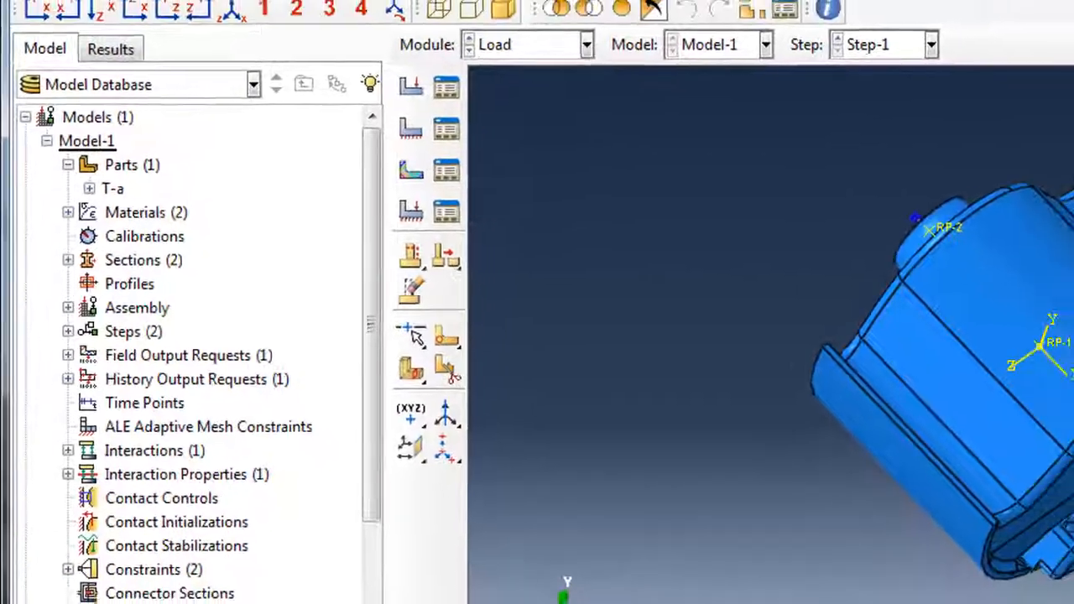
ctrl+alt+drag(894, 267, 923, 414)
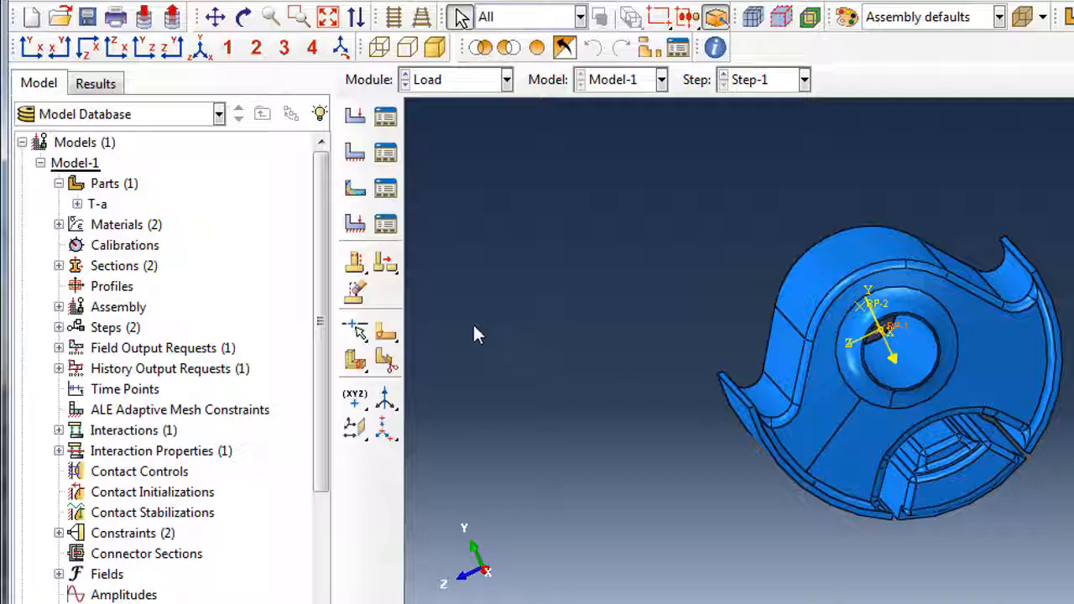
Start a Displacement/Rotation boundary condition named BC-Inner at reference point RP-1.
click(355, 154)
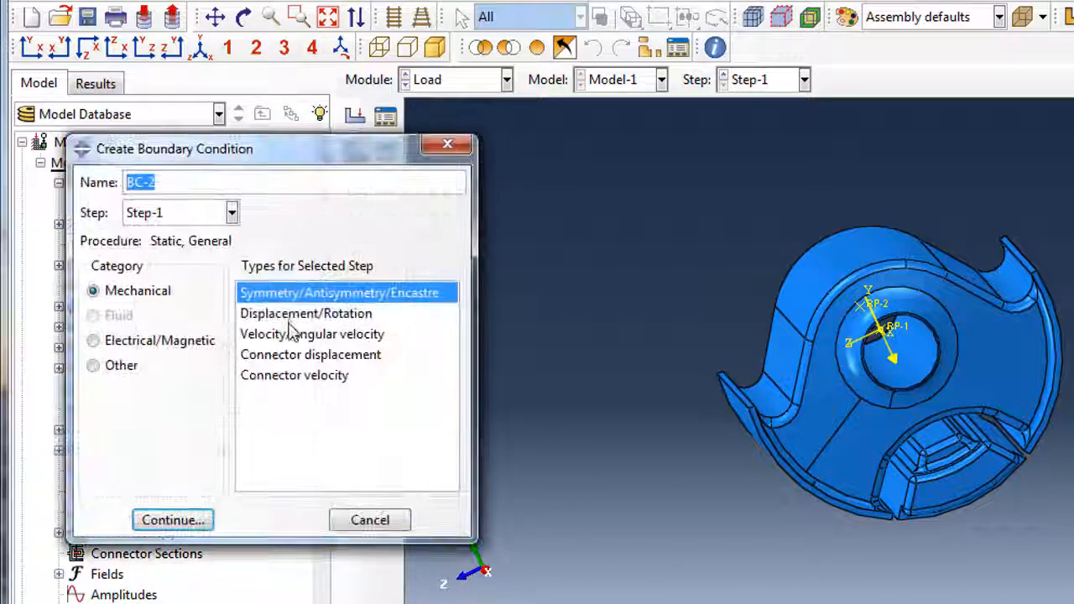
click(292, 318)
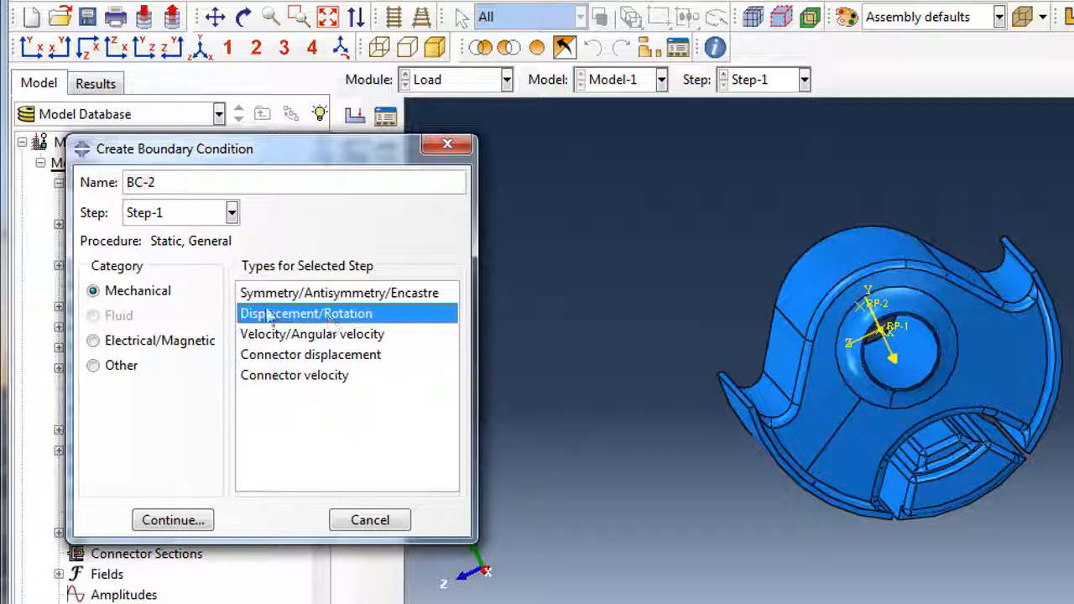
double_click(153, 182)
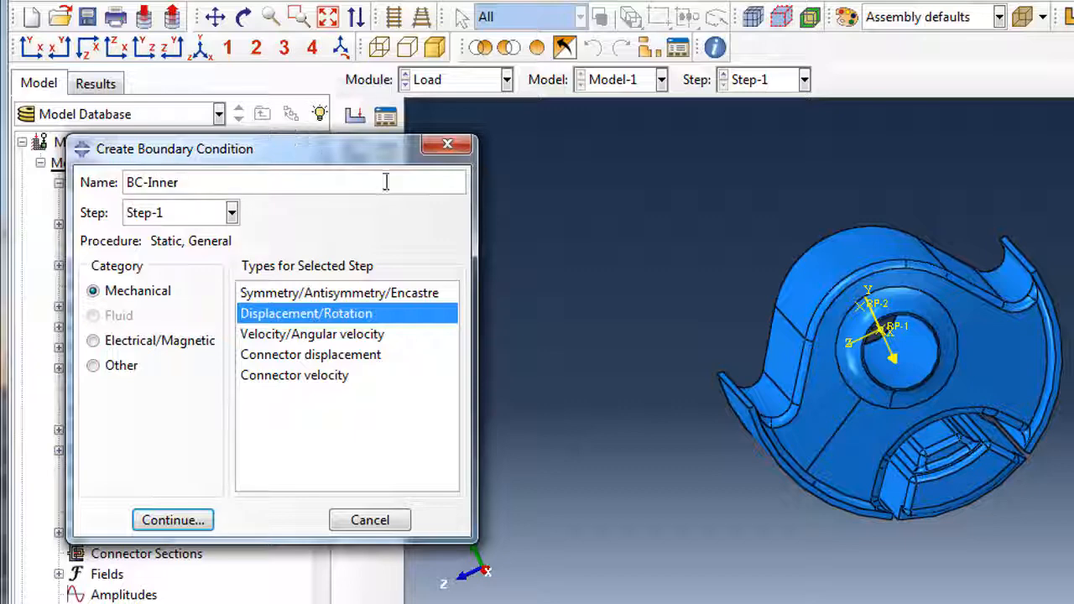
click(180, 518)
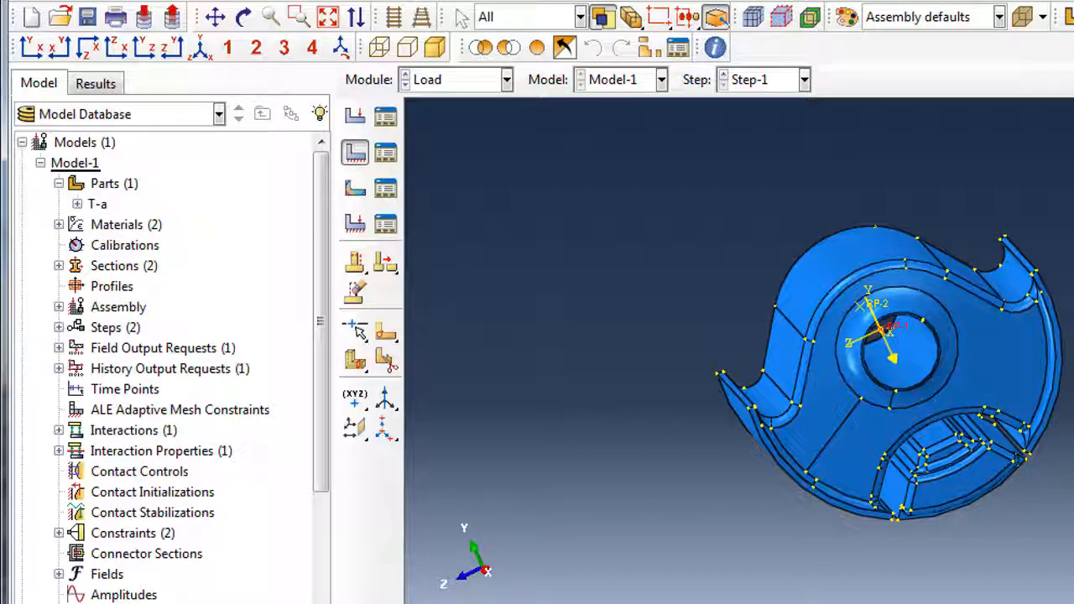
Hold U1, U3, UR1, UR2 and UR3 at 0, leaving U2 free.
click(68, 314)
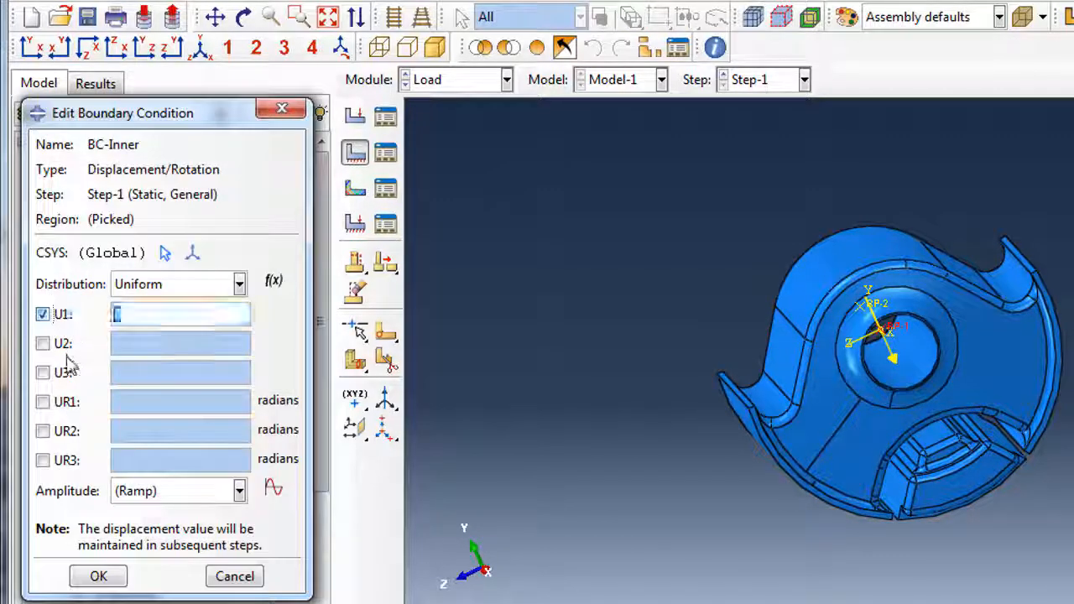
click(55, 373)
click(55, 402)
click(55, 431)
click(52, 461)
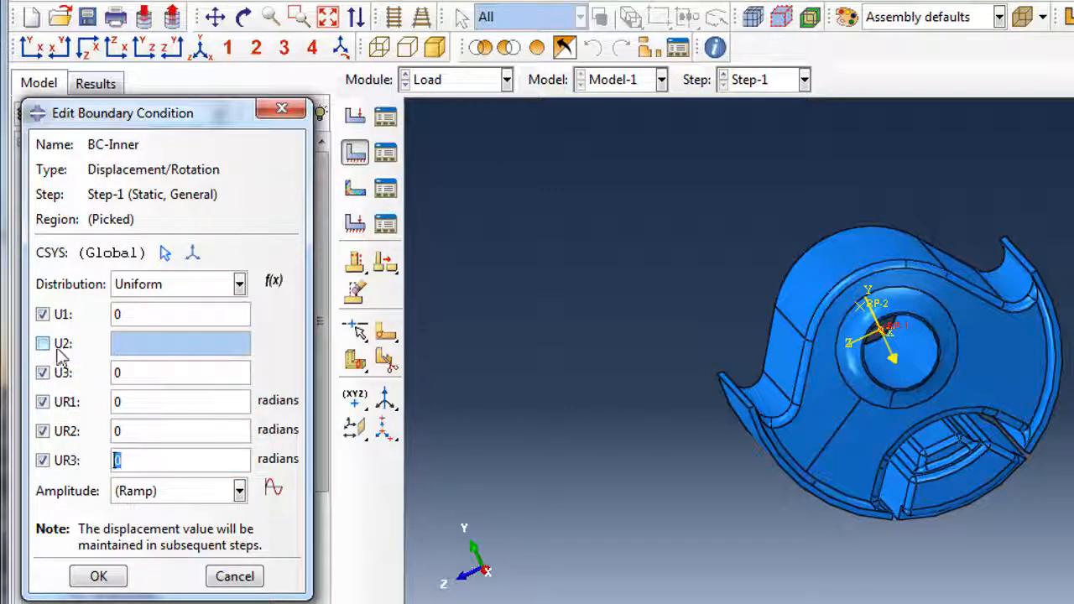
click(99, 576)
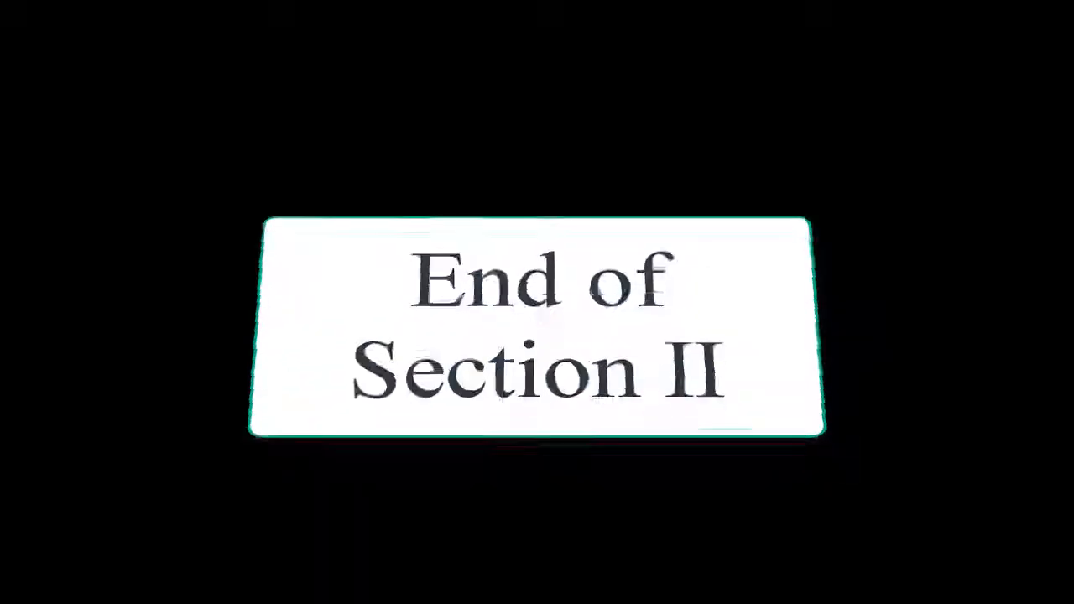